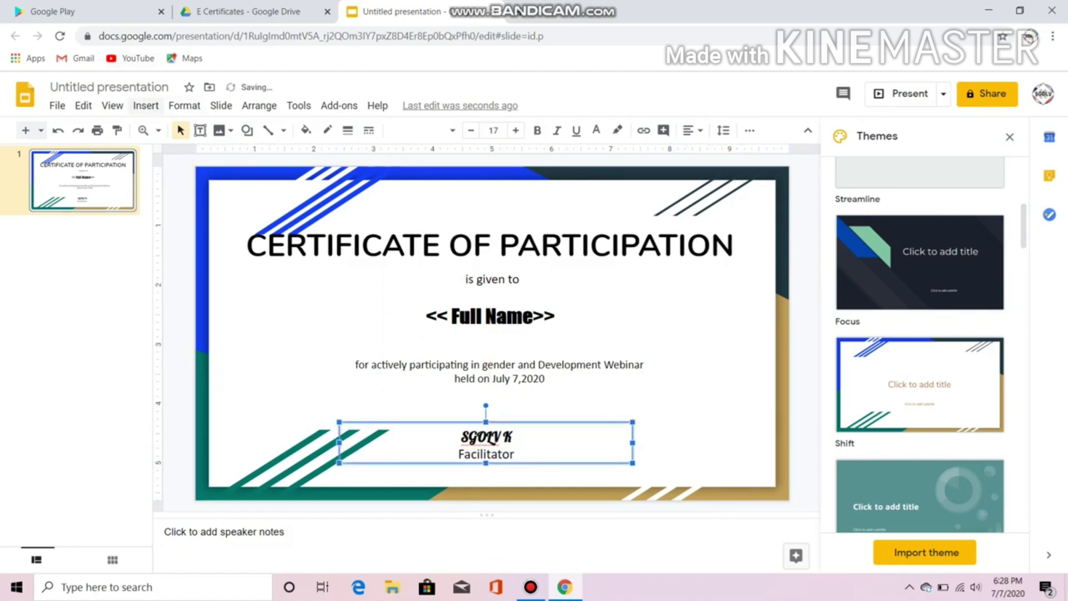
Step: Insert the image file "own logo" from the computer's Desktop folder into the certificate slide
click(146, 105)
mouse_move(167, 130)
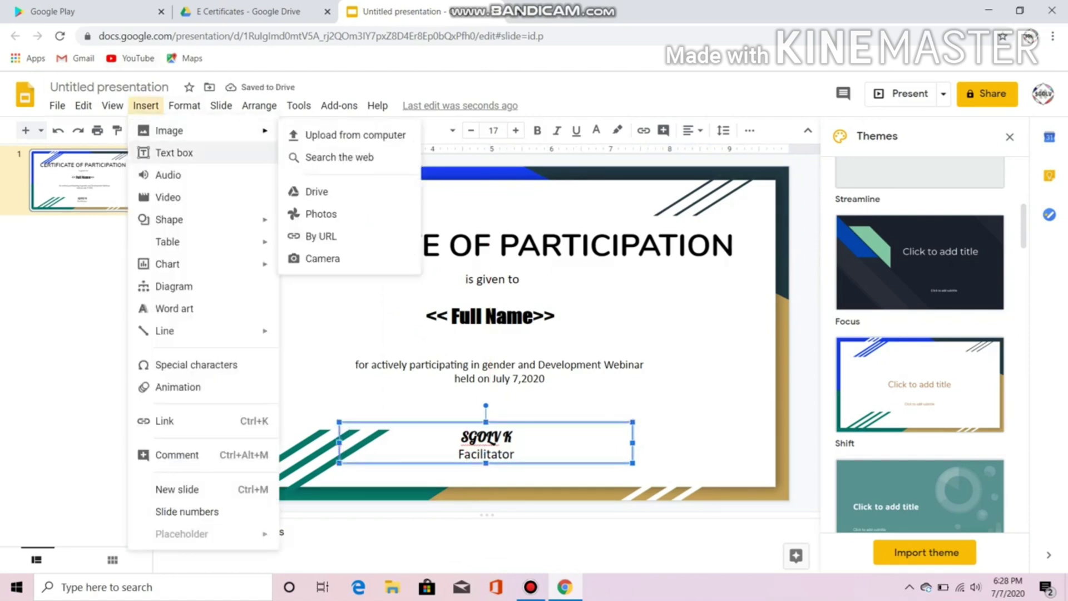
click(334, 133)
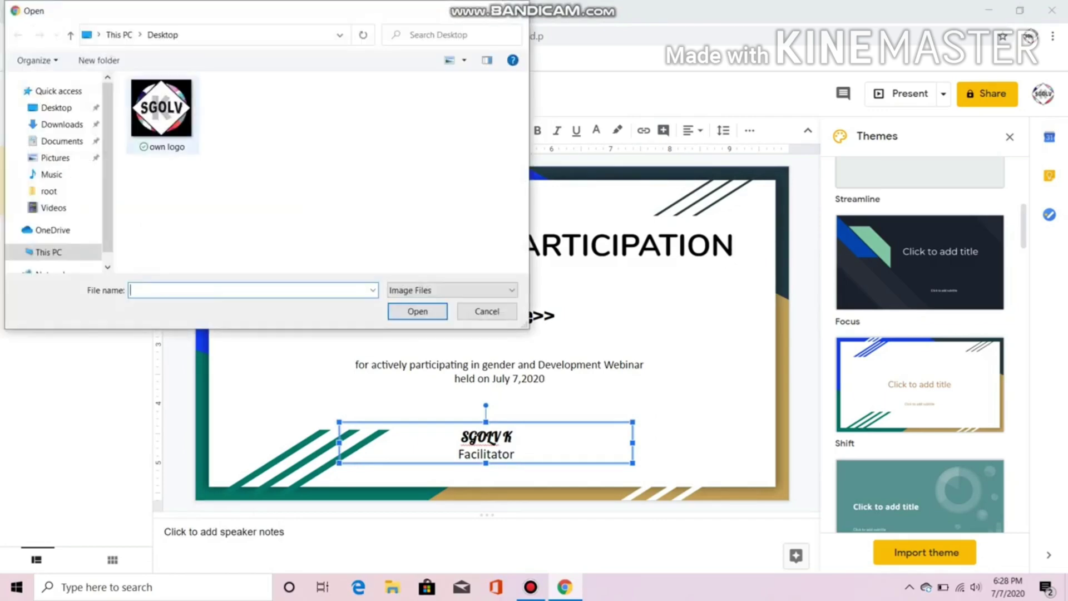
click(162, 114)
double_click(162, 114)
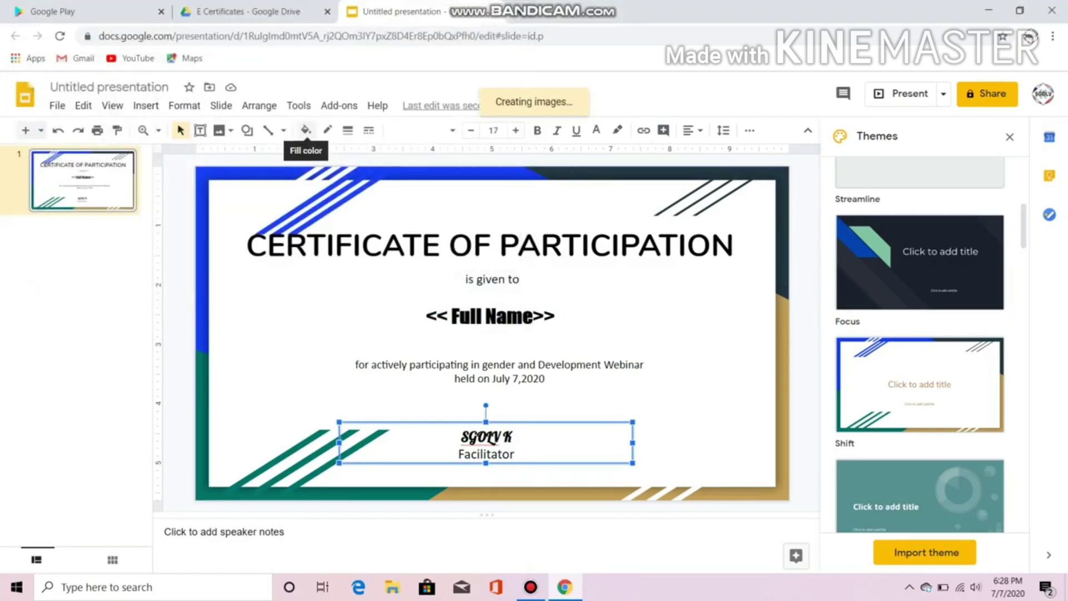
Step: Shrink the logo and place it in the lower-left corner of the certificate, beside the facilitator text
drag(671, 499, 426, 272)
drag(371, 219, 271, 429)
click(412, 400)
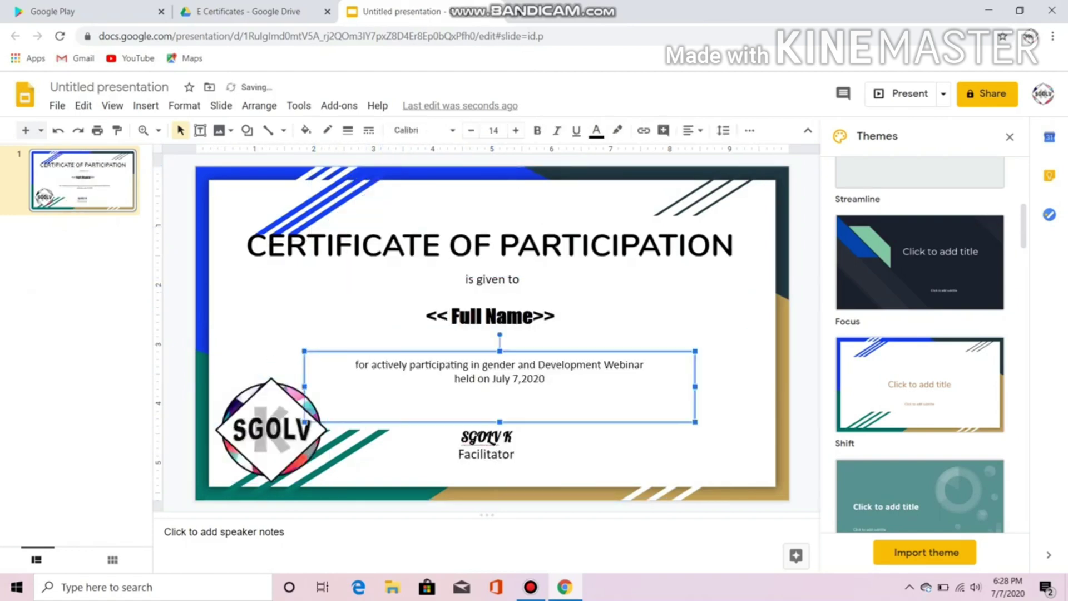
click(490, 316)
click(640, 451)
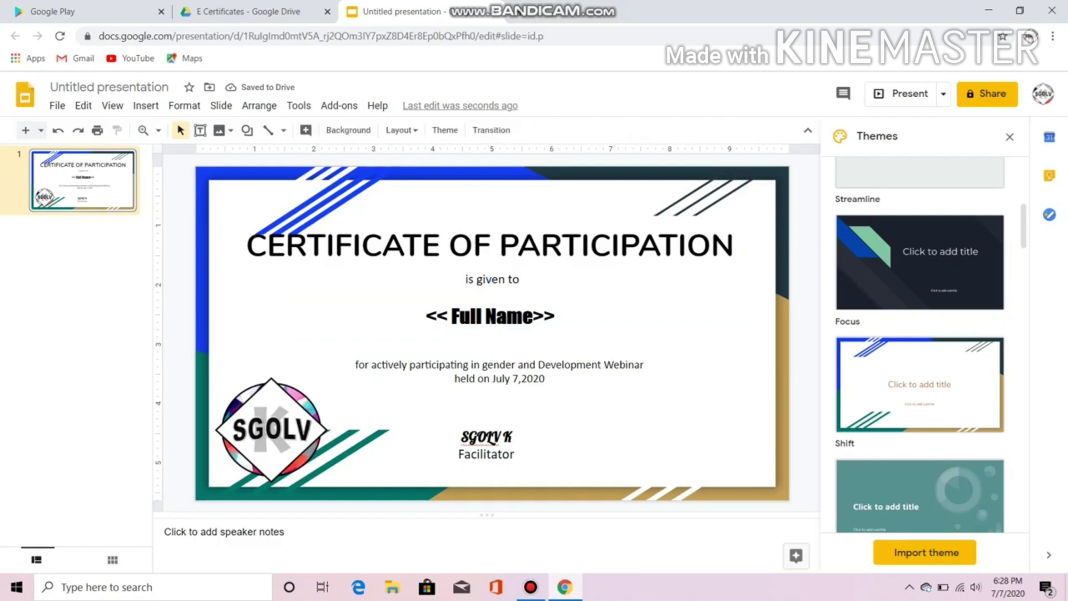
click(534, 317)
key(Right)
key(Right)
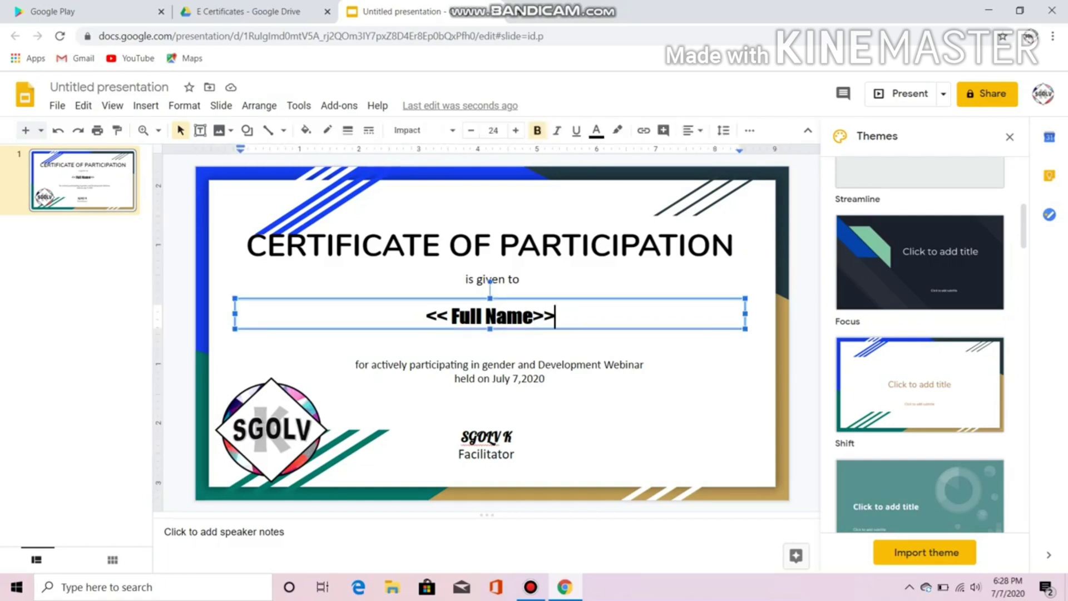
click(438, 316)
key(Left)
click(640, 440)
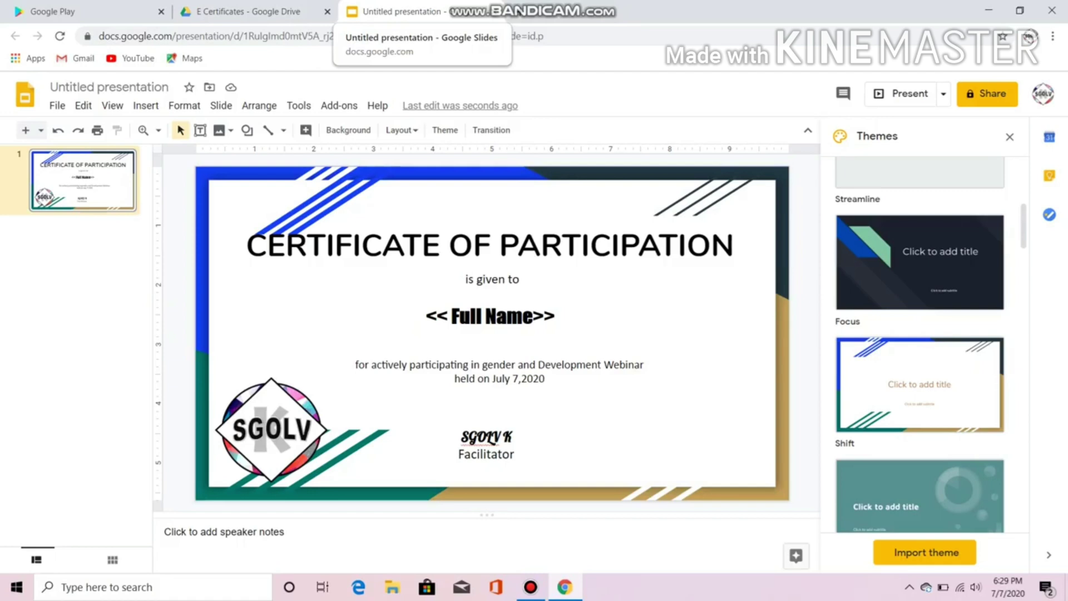
Step: Close the certificate presentation and create a new Google Form in the E Certificates Drive folder
click(494, 12)
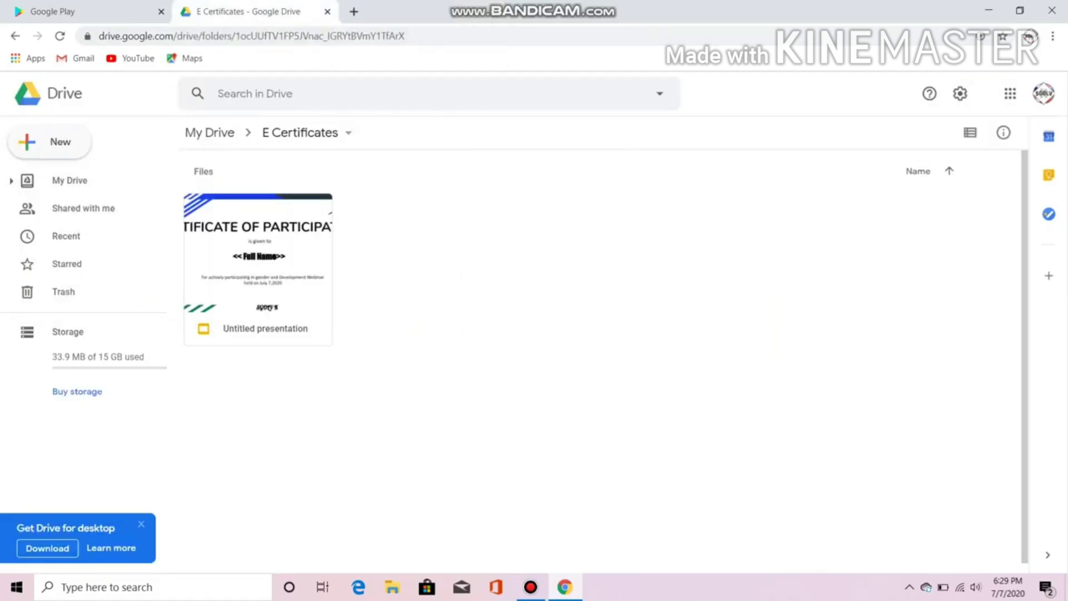
click(49, 142)
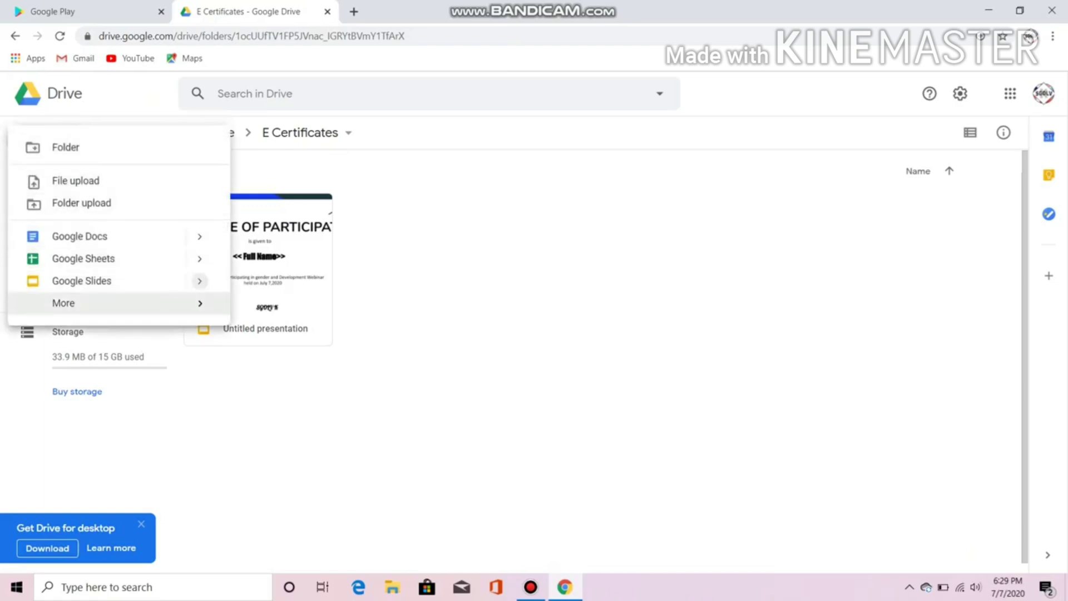
mouse_move(72, 303)
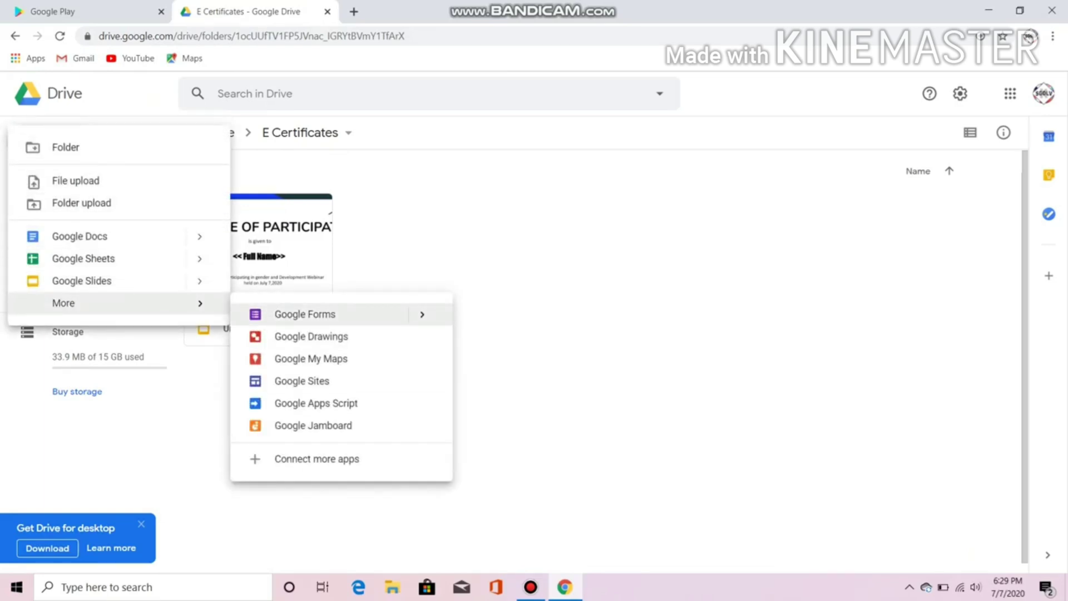
click(305, 314)
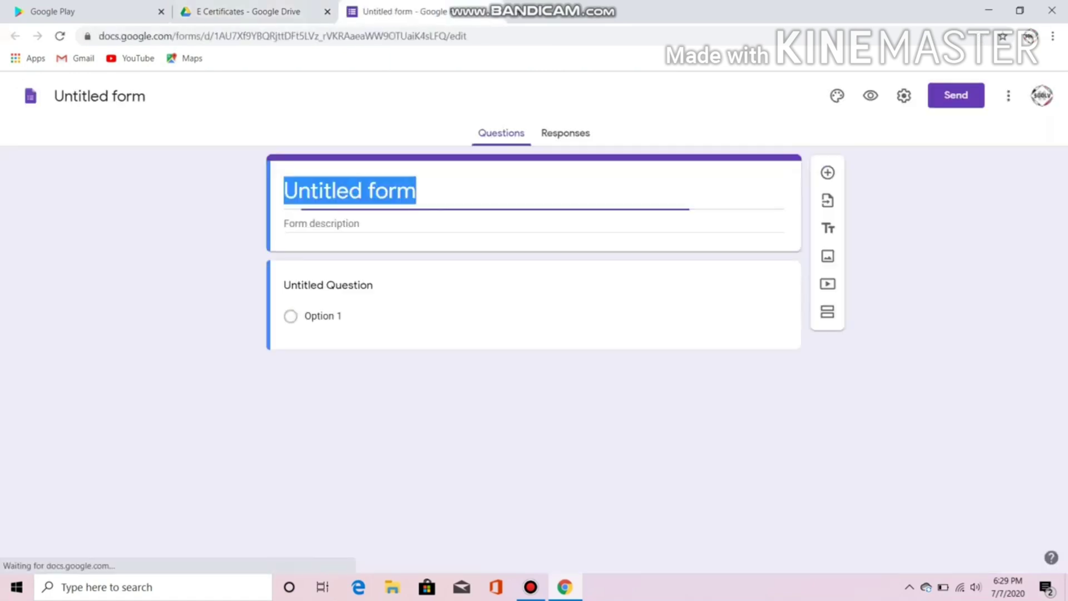
Step: Title the form "E Certificate"
text(E)
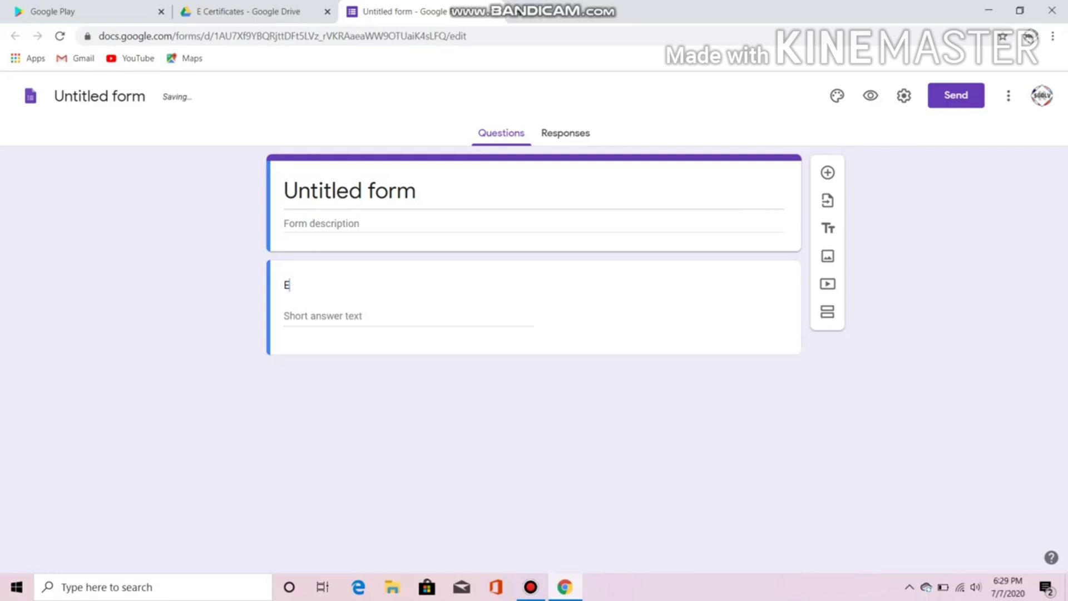
click(375, 191)
text(E )
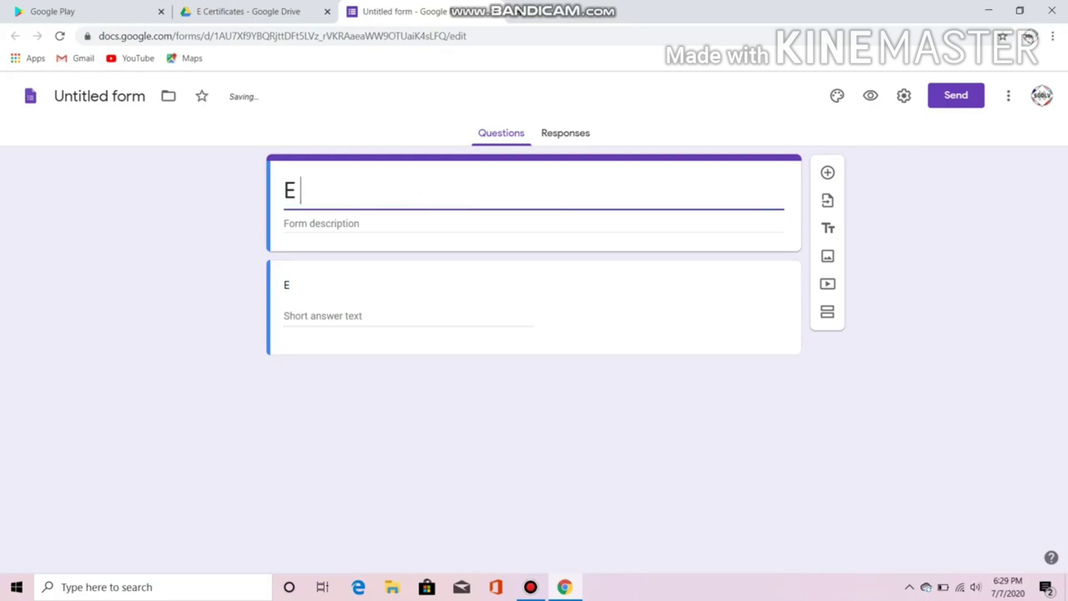
text(Certif)
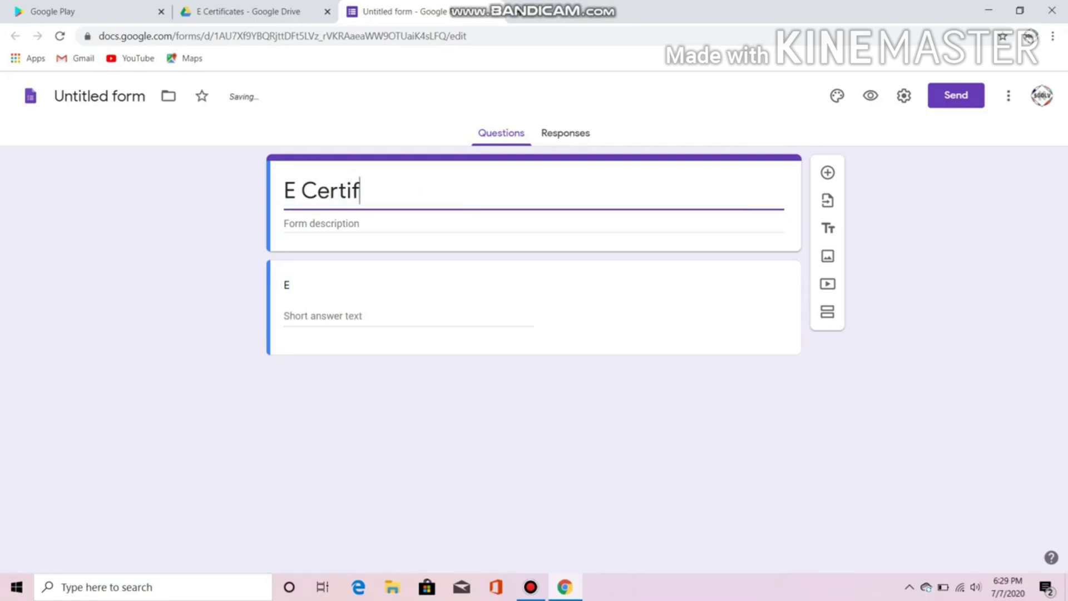
text(icate)
Step: Set up the question as a required "Full Name" short answer without the number validation
click(356, 289)
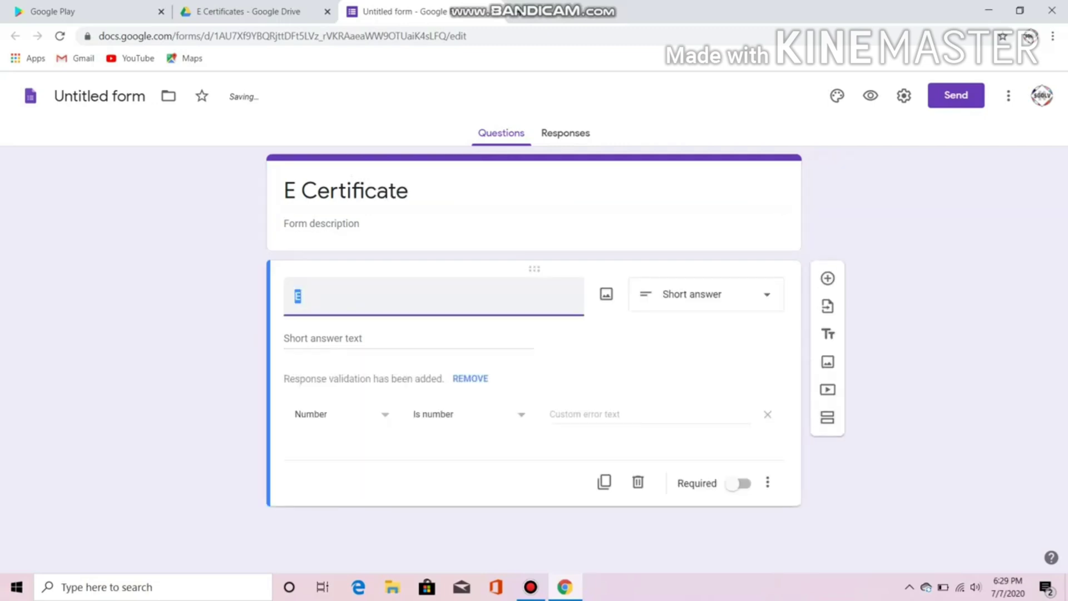
key(BackSpace)
text(Full Name)
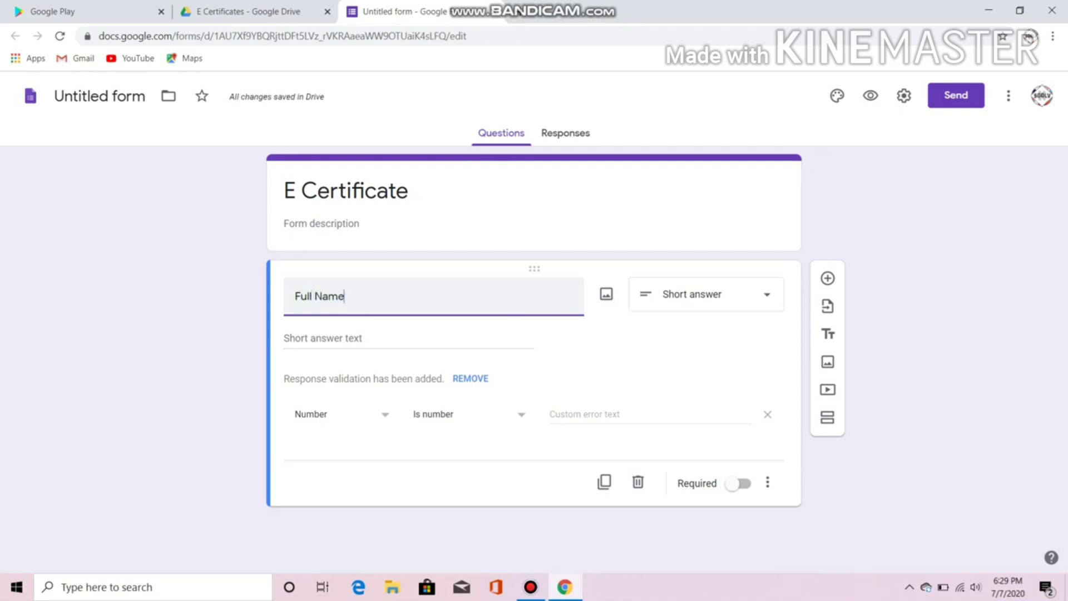
click(768, 414)
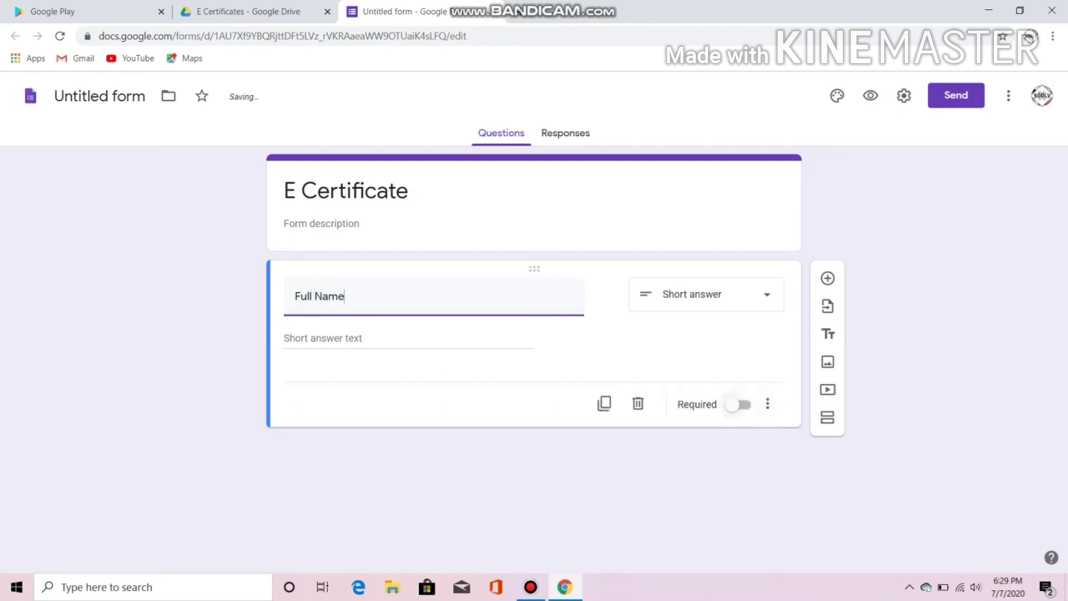
click(738, 405)
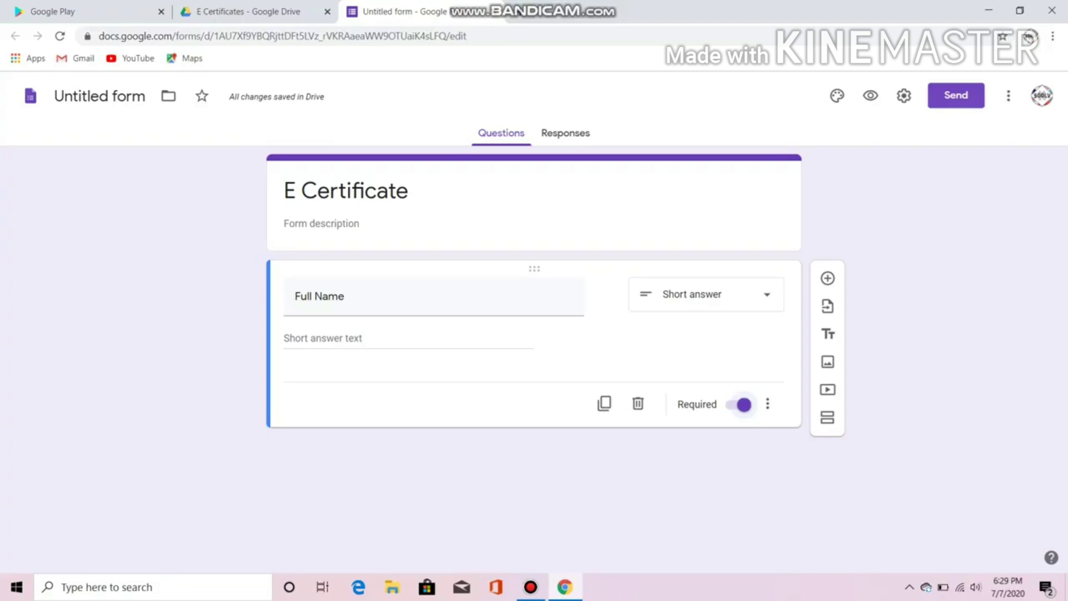
click(956, 95)
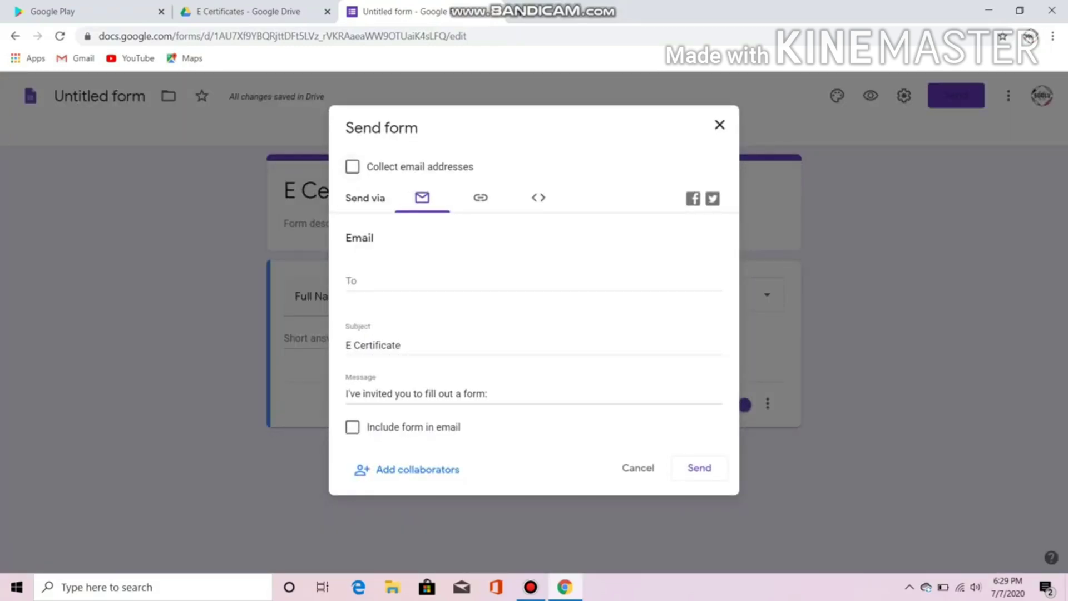
click(352, 166)
click(352, 166)
click(719, 124)
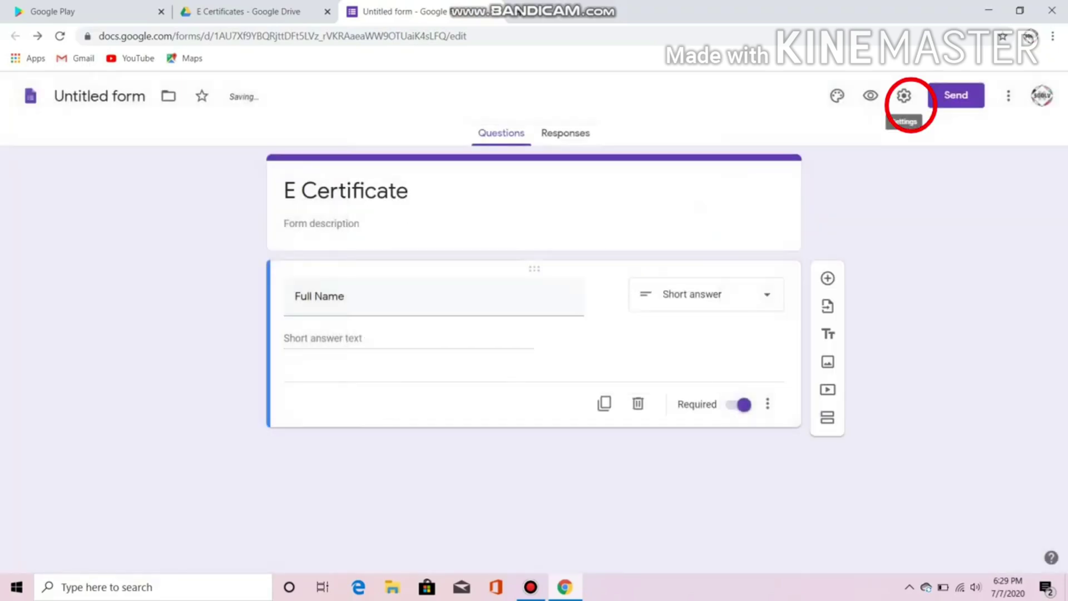
Step: Set the form to collect email addresses and limit respondents to 1 response, and save the settings
click(904, 96)
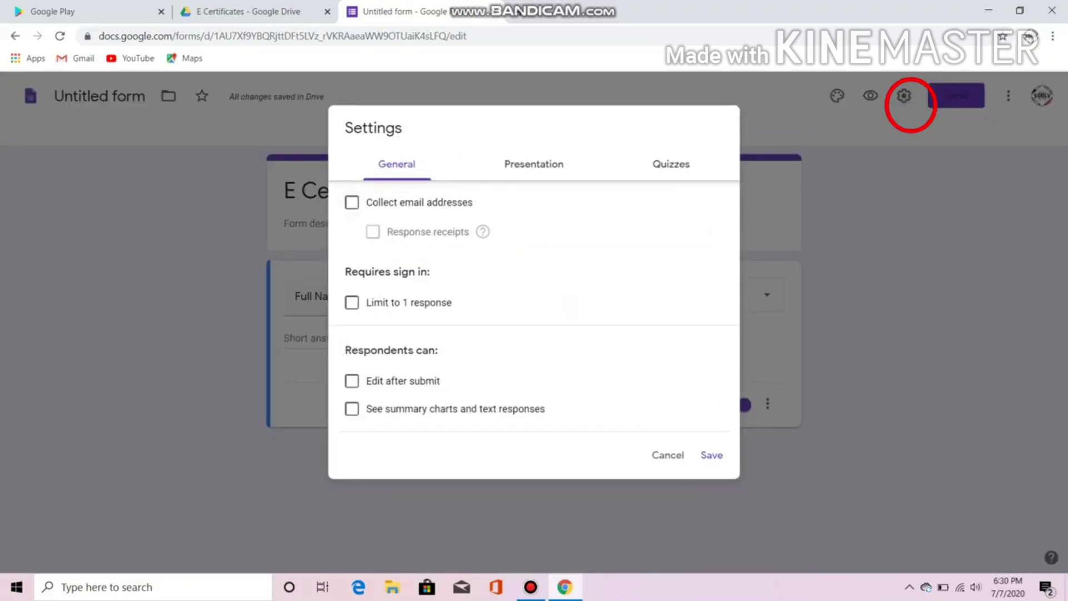
click(352, 202)
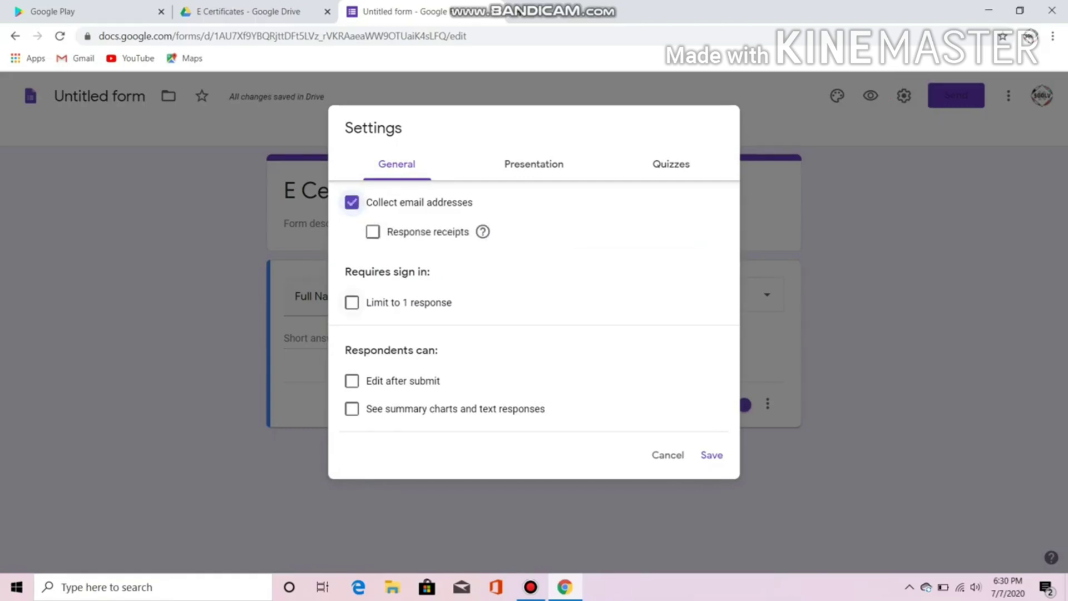
click(352, 303)
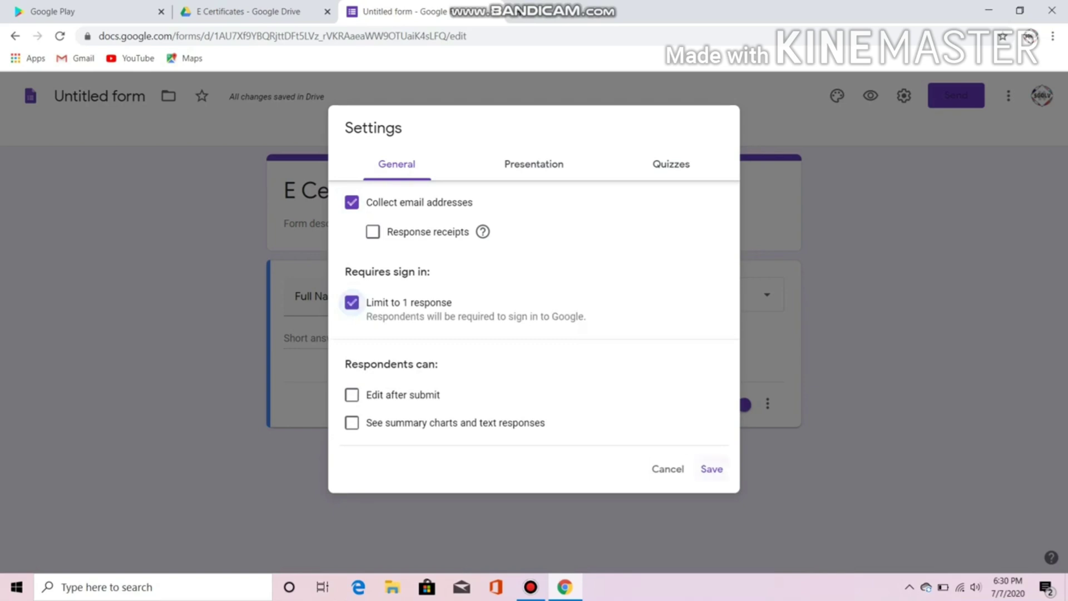
click(712, 469)
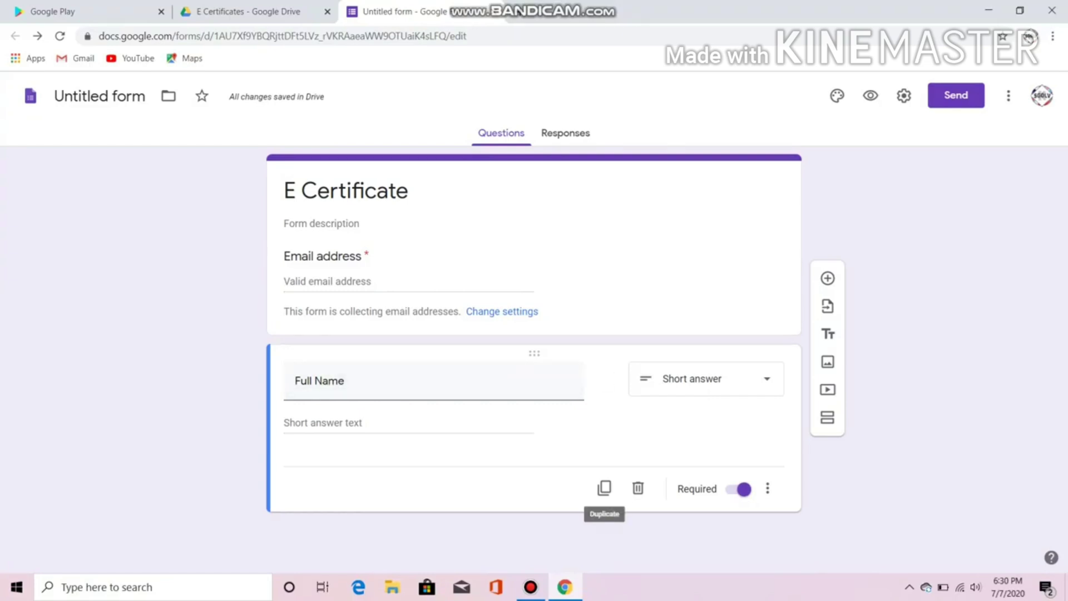
Step: Create a new spreadsheet named "Untitled form (Responses)" as the form's response destination
click(565, 133)
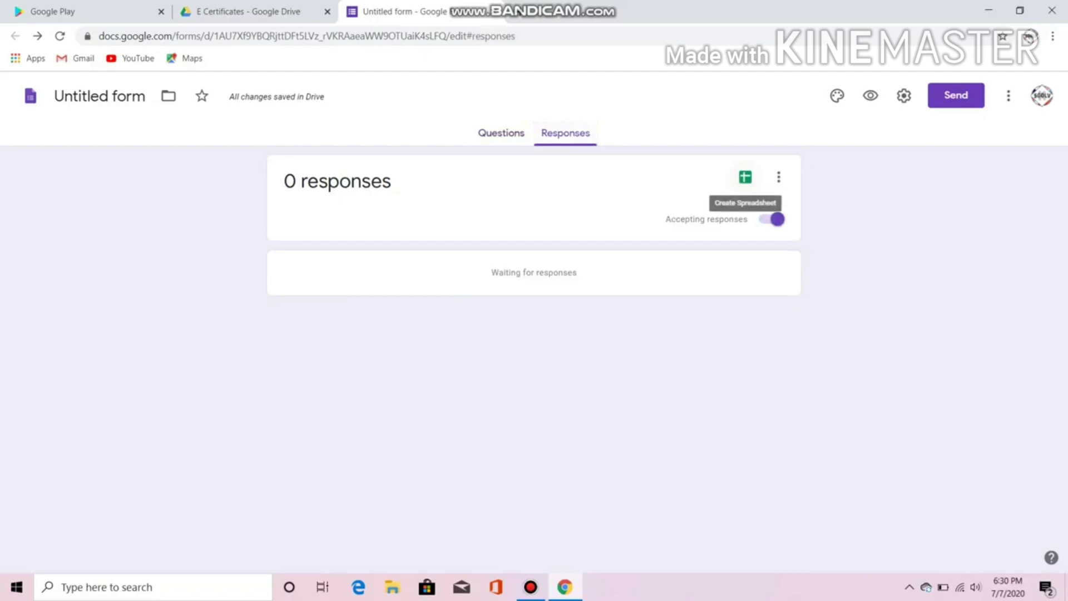
click(745, 177)
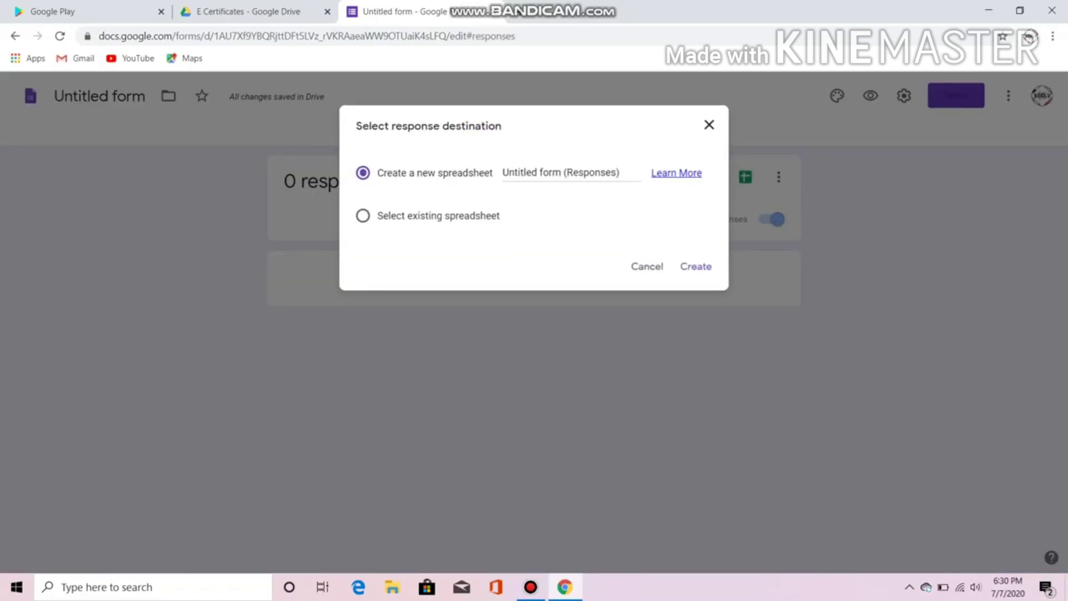
click(696, 266)
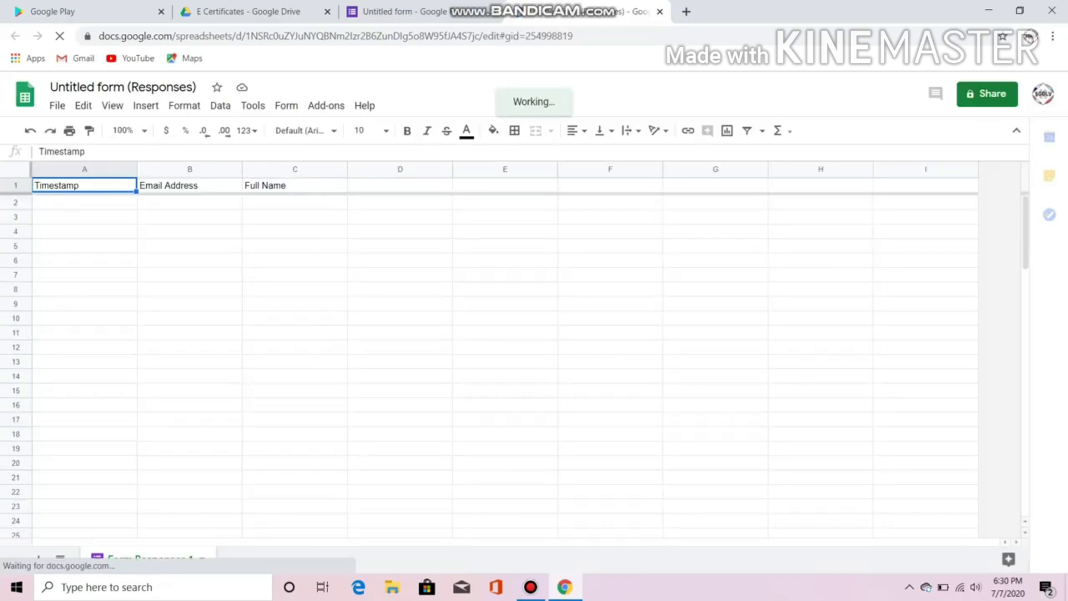
Step: Search the G Suite Marketplace for Autocrat and check on its details page whether the add-on is installed
click(326, 105)
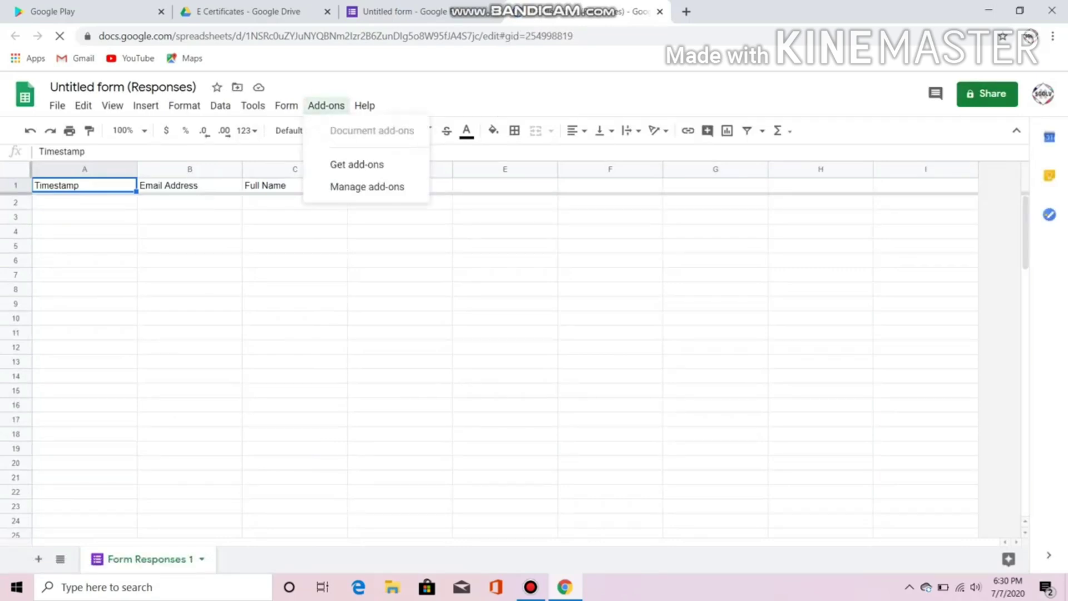
click(357, 198)
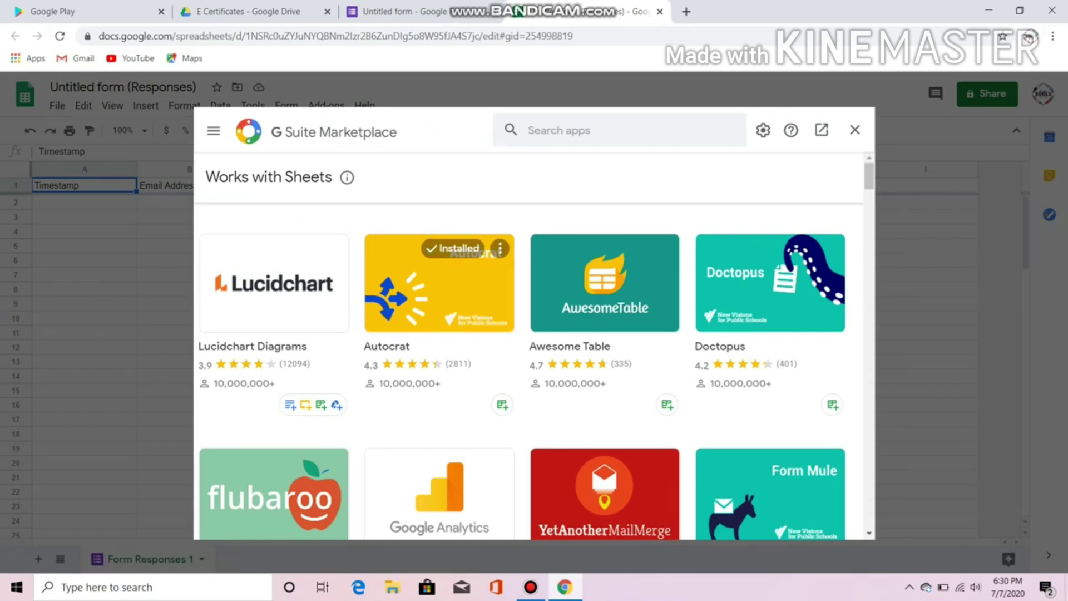
click(601, 130)
text(A)
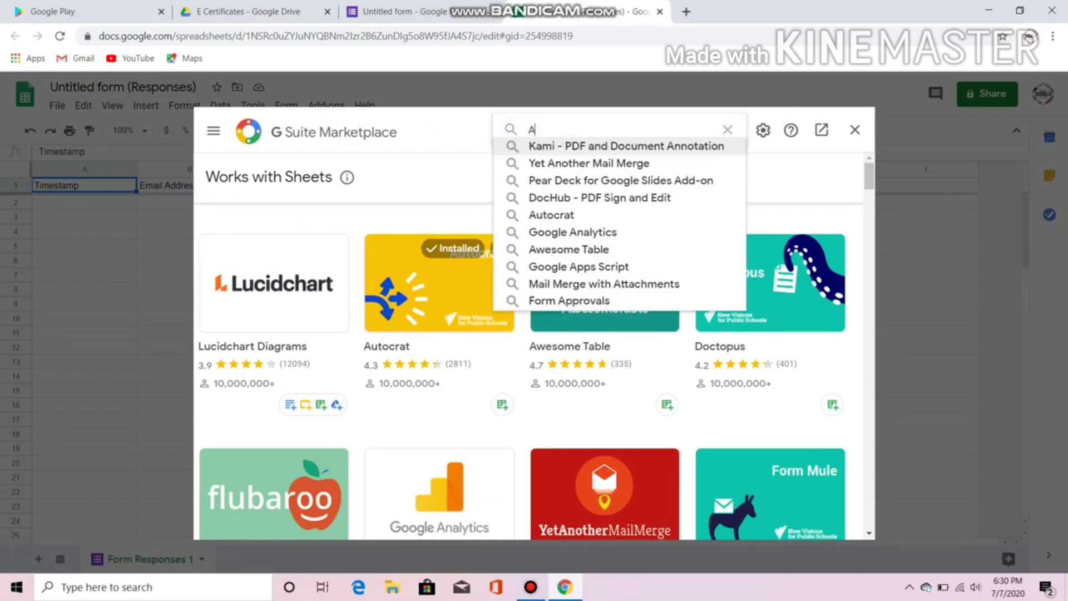
text(u)
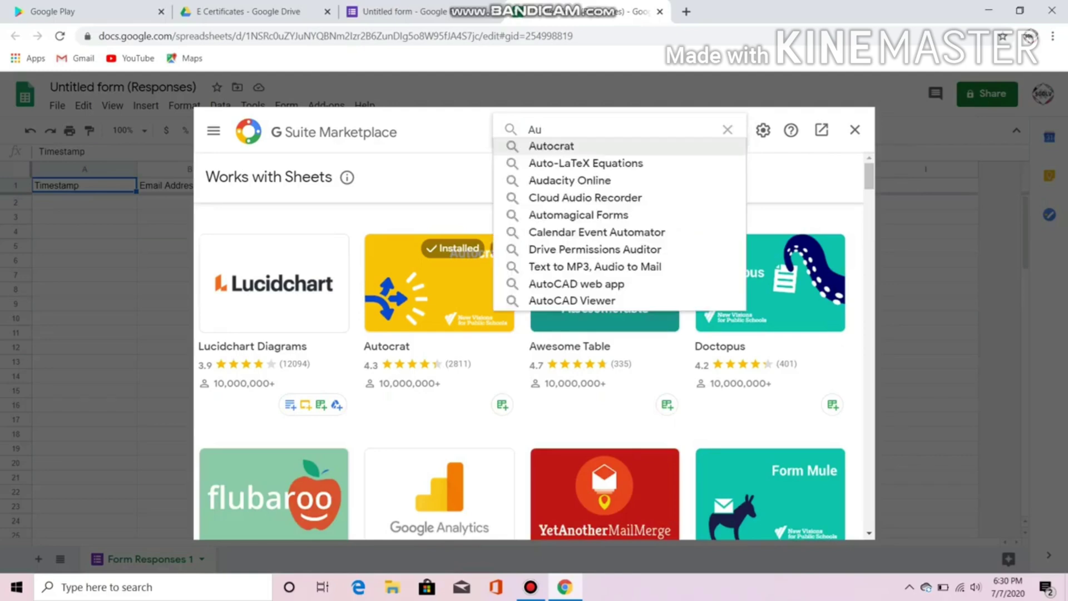
text(tocrat)
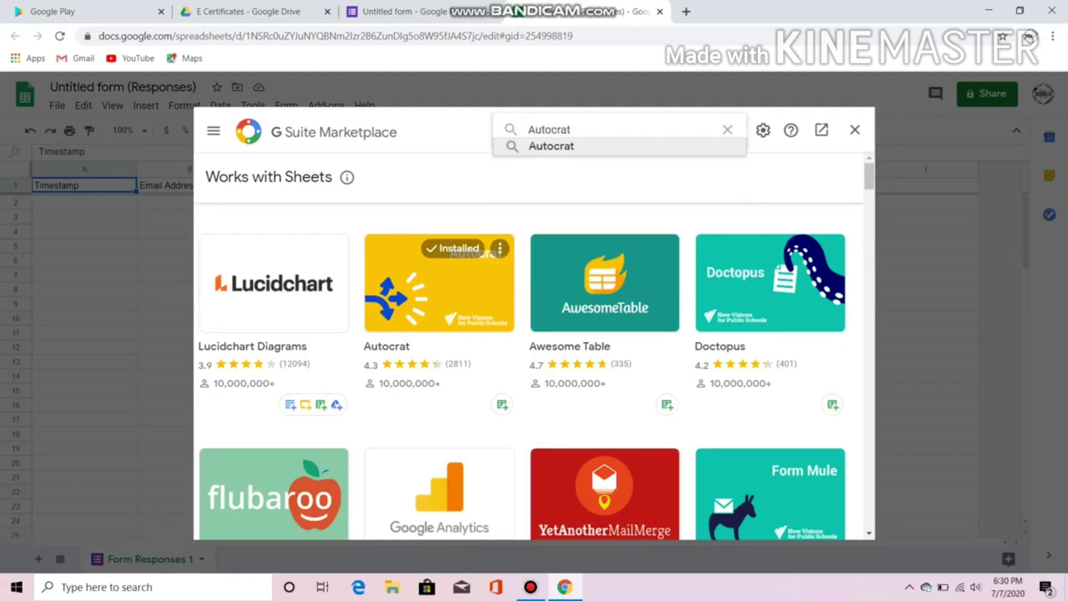
key(Return)
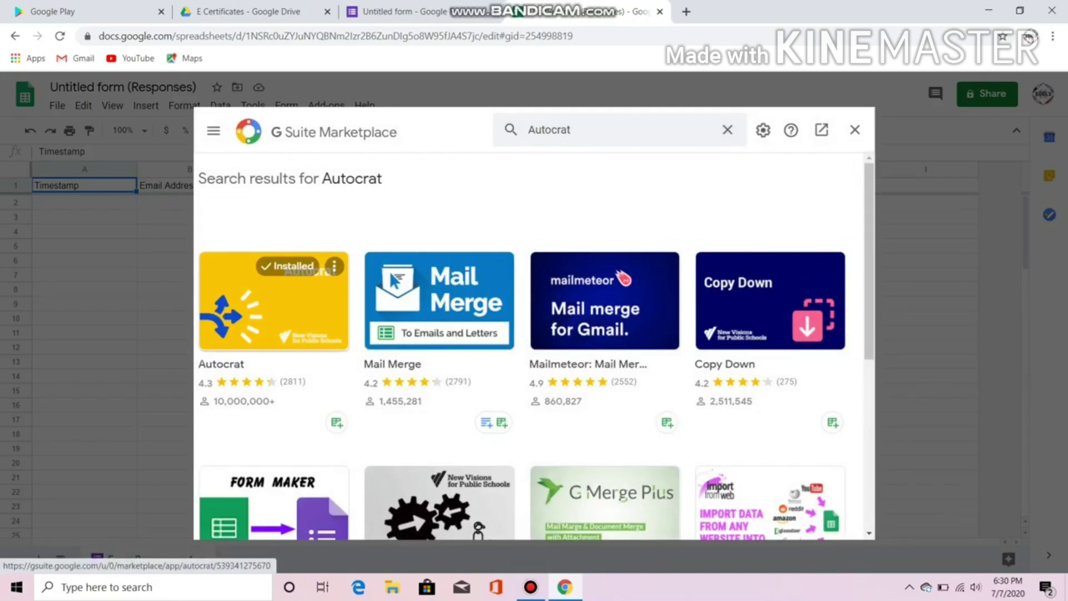
click(274, 300)
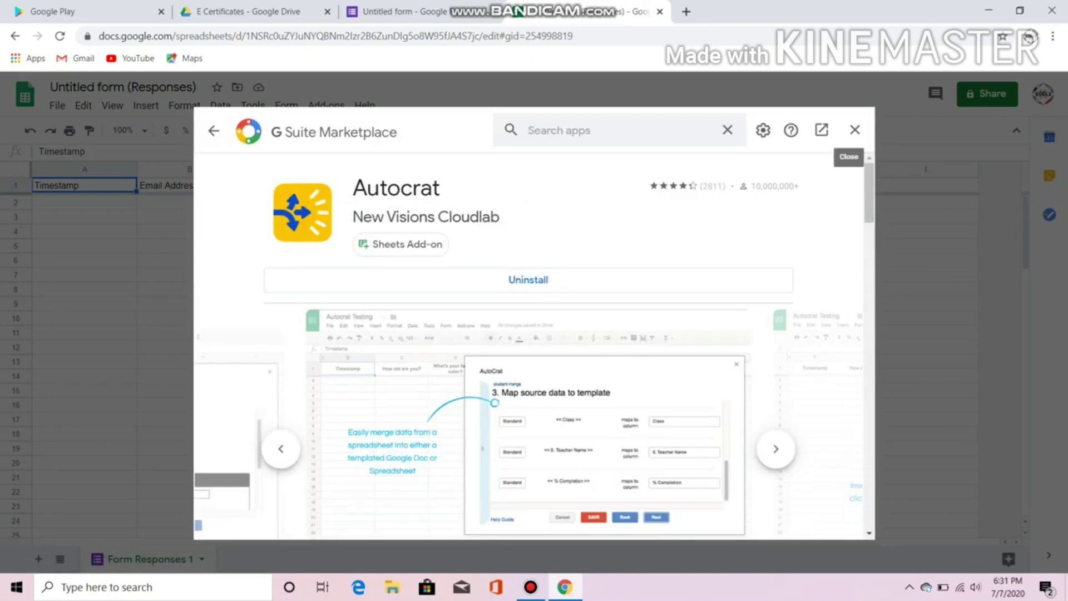
click(855, 129)
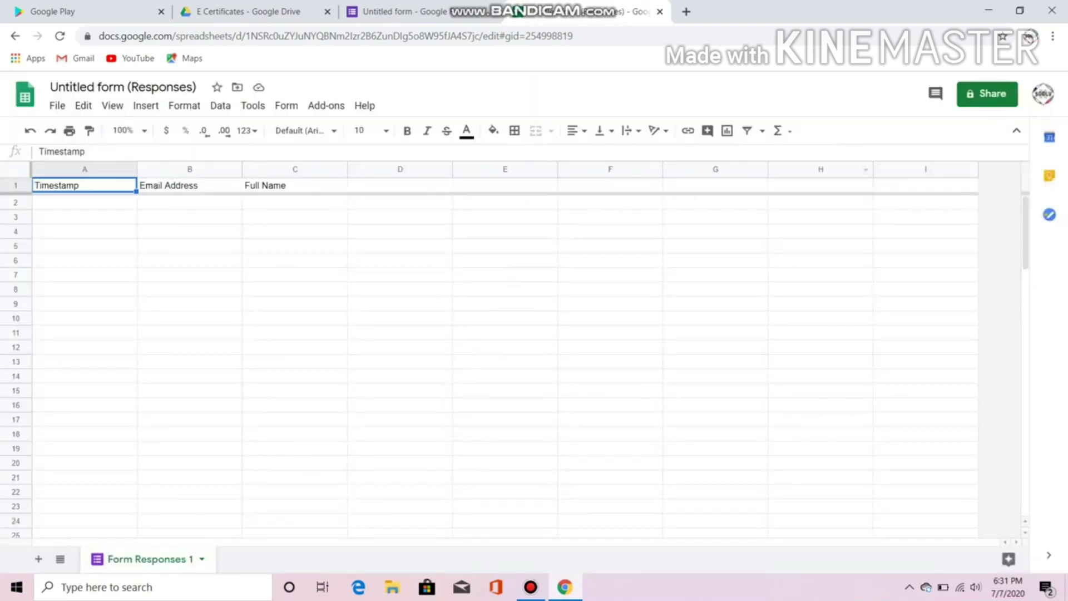
Step: Launch the Autocrat add-on and create a new merge job named "E Certificate"
click(326, 106)
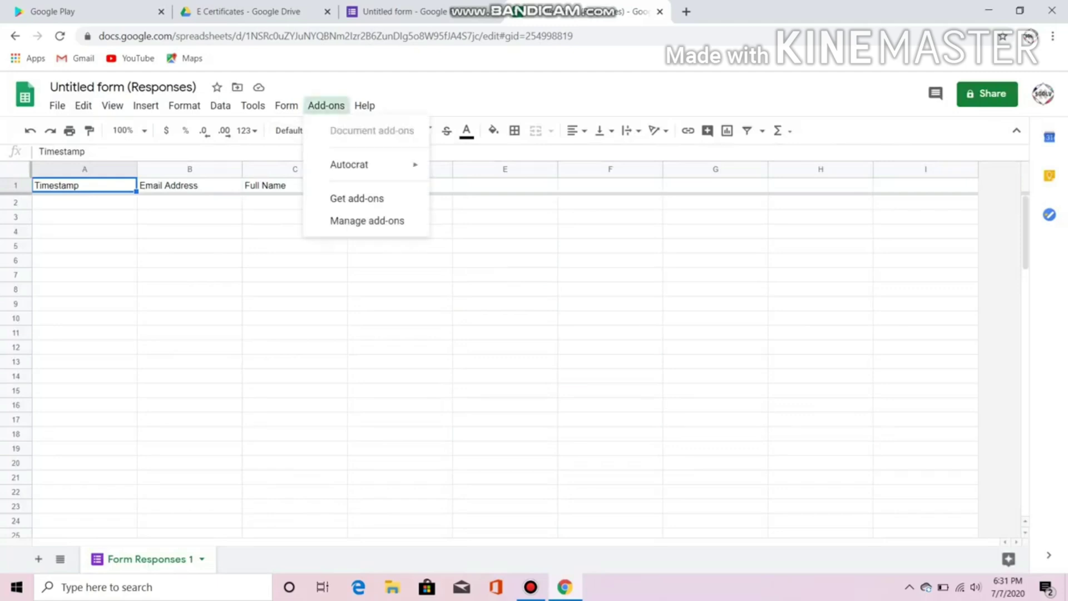
mouse_move(356, 165)
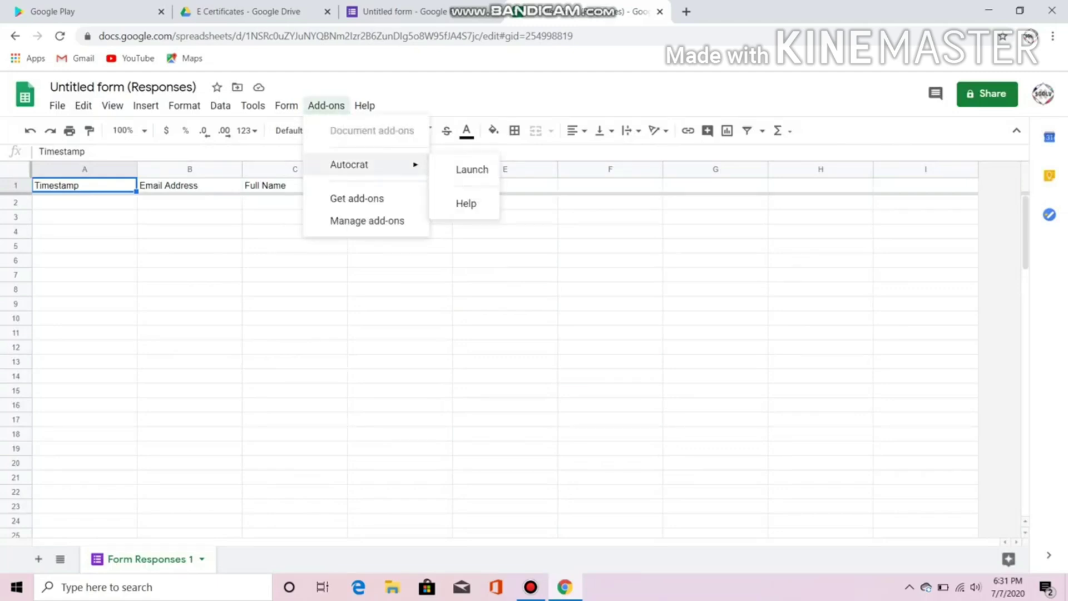
click(471, 170)
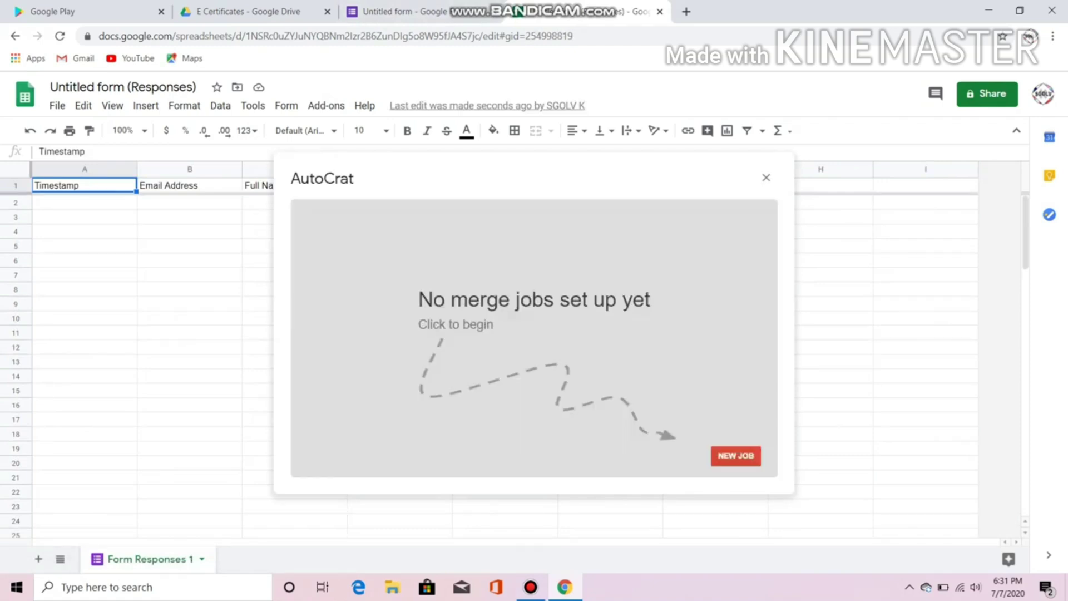
click(736, 455)
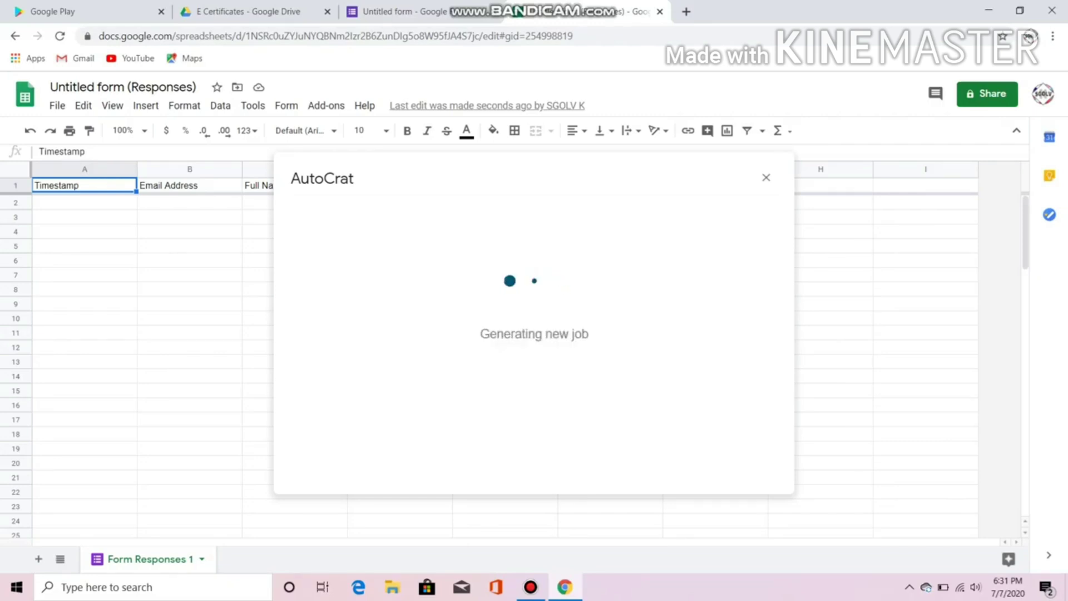
click(517, 271)
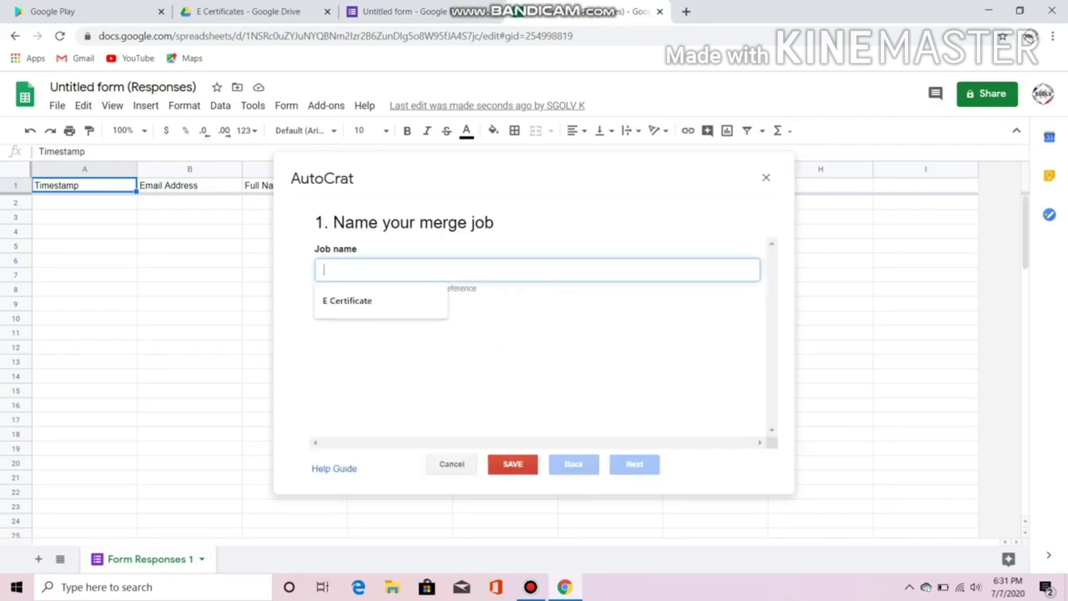
text(E Cert)
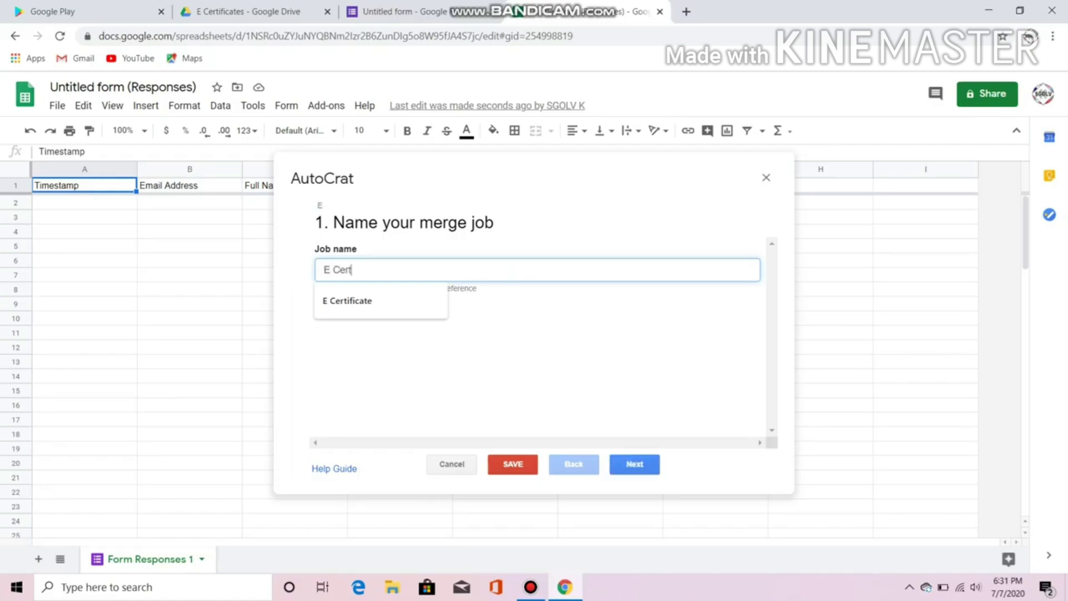
text(ificate)
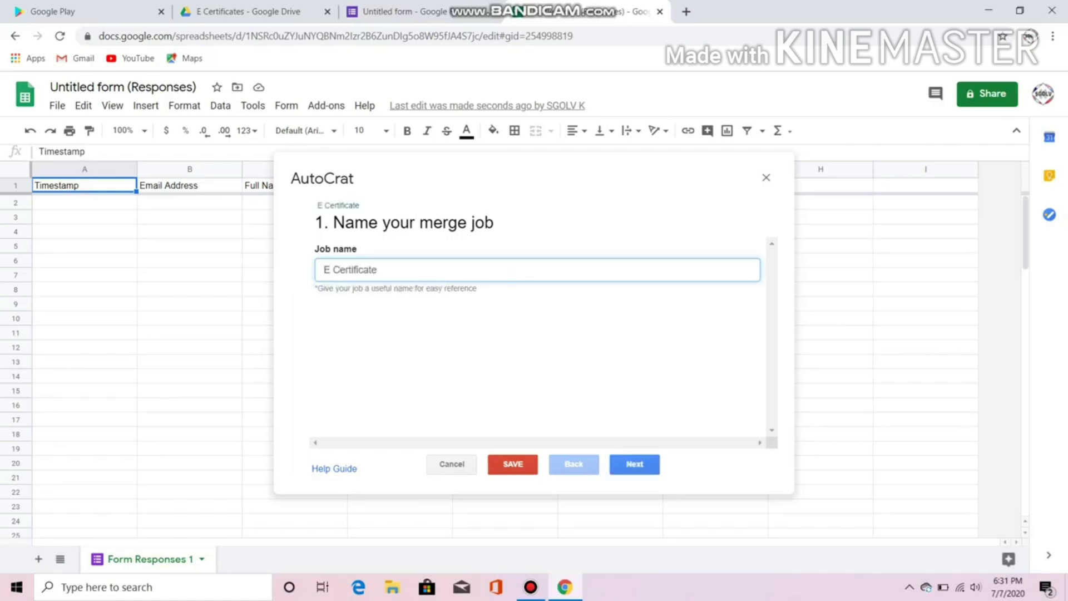
click(634, 464)
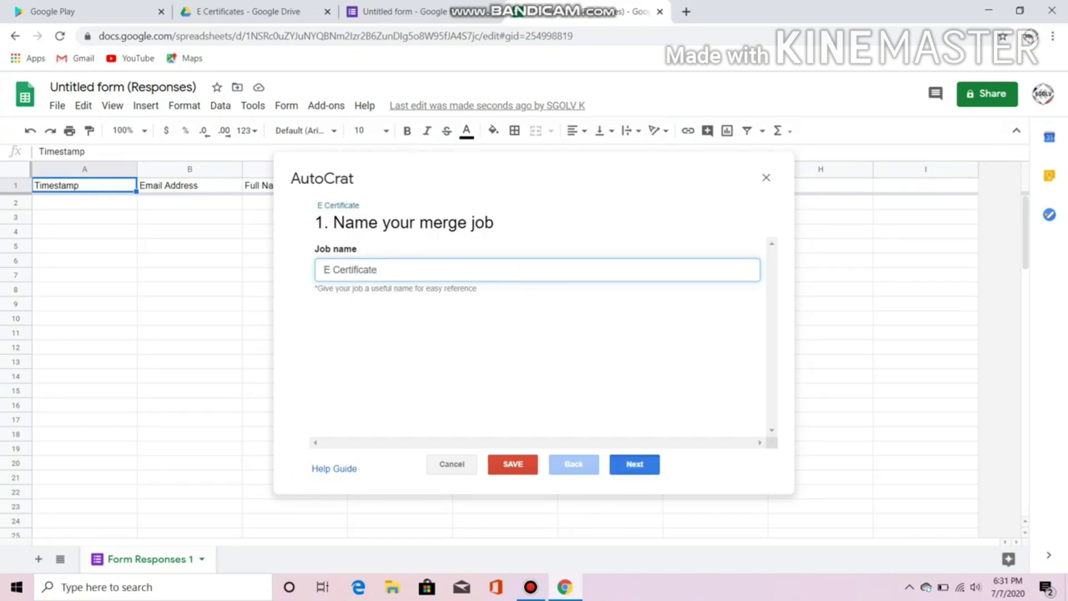
Step: Choose the Google Slides file "Untitled presentation" from Drive as the merge job's template
click(340, 271)
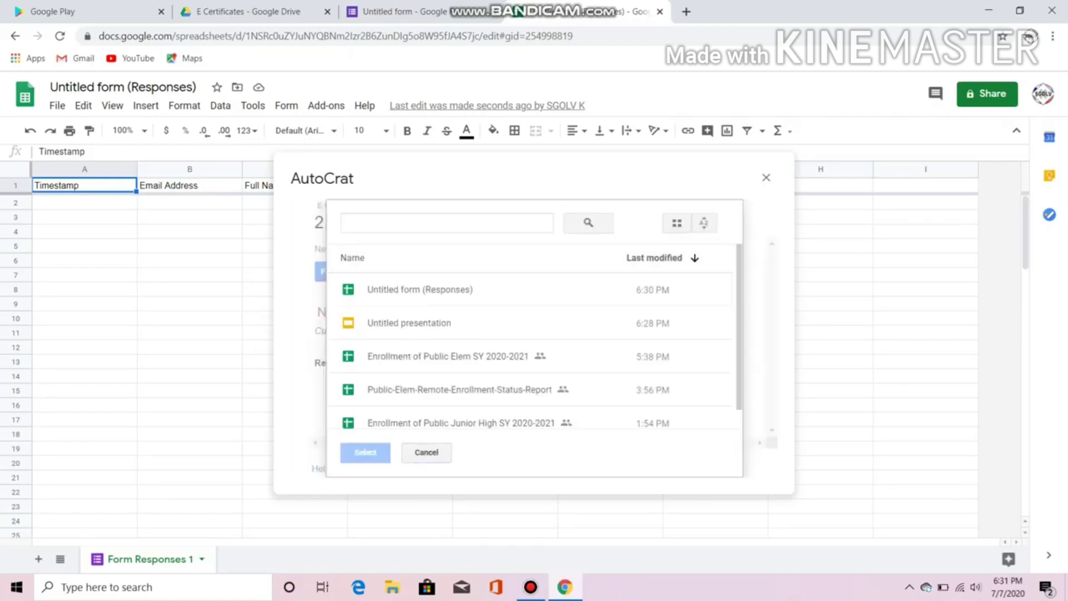
scroll(534, 337, down, 1)
scroll(534, 337, up, 1)
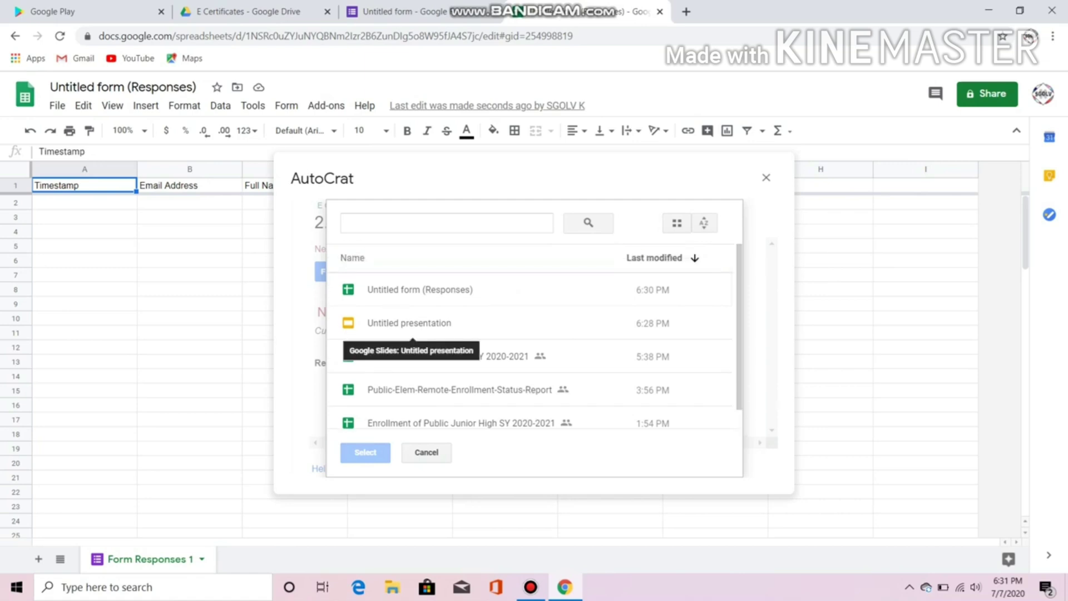
click(411, 323)
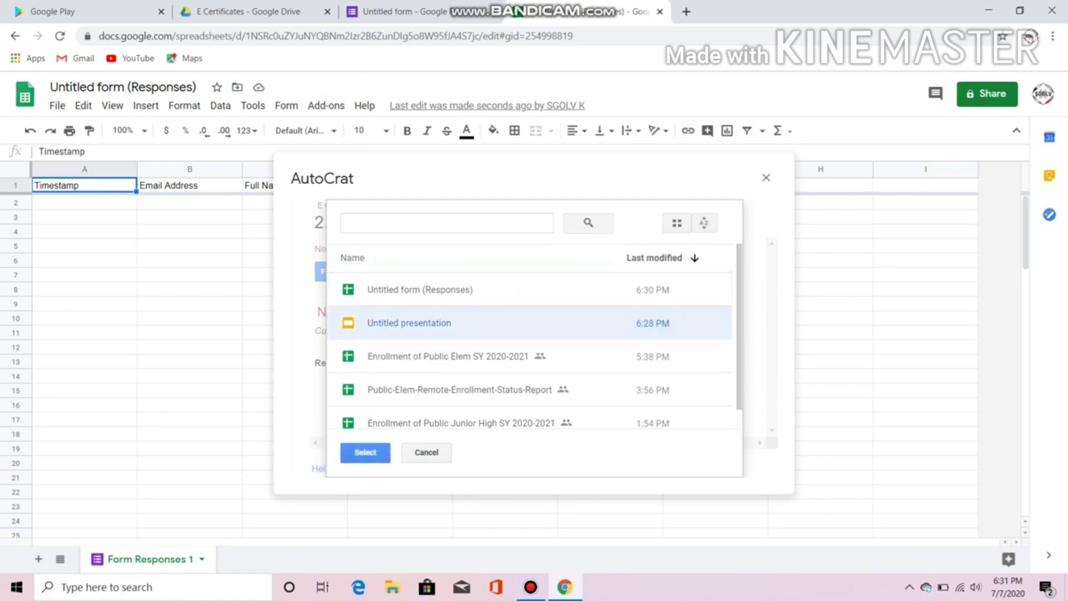
click(366, 453)
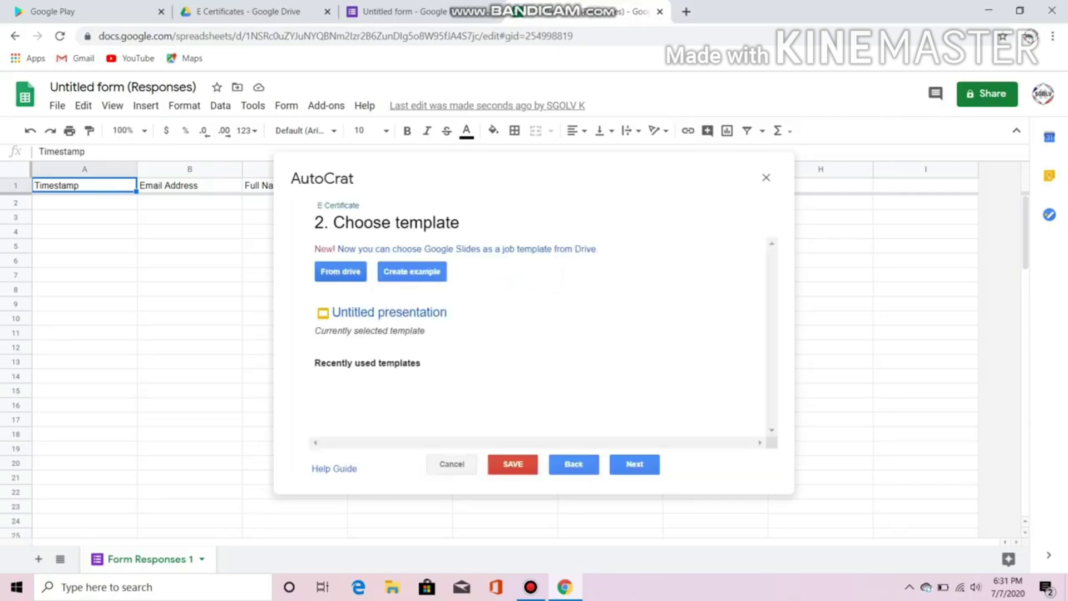
click(634, 465)
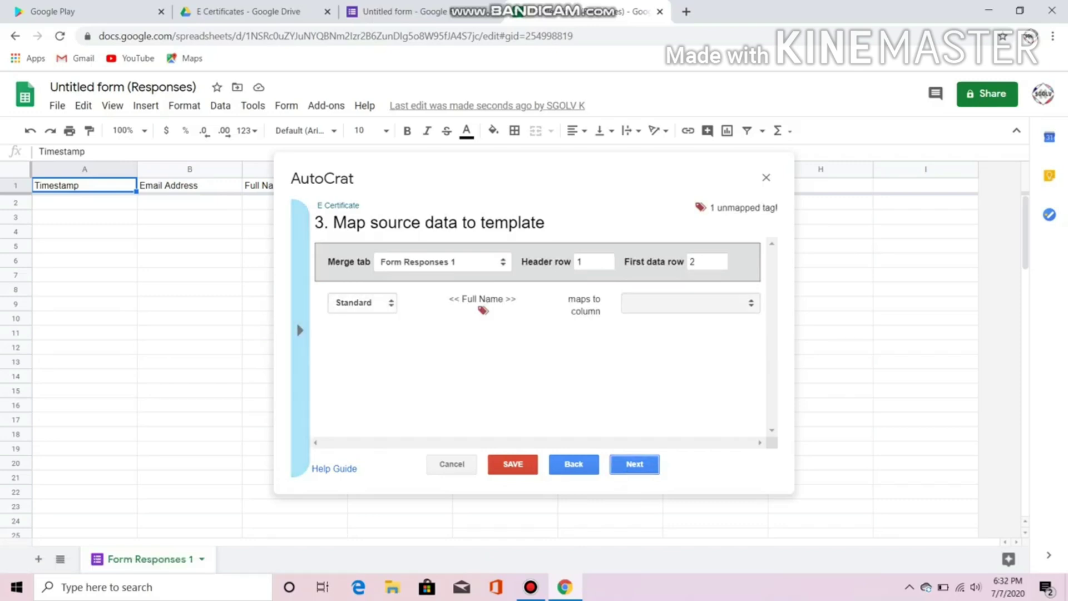
Step: Map the template's <<Full Name>> tag to the Full Name column of the Form Responses 1 sheet
click(690, 304)
click(650, 351)
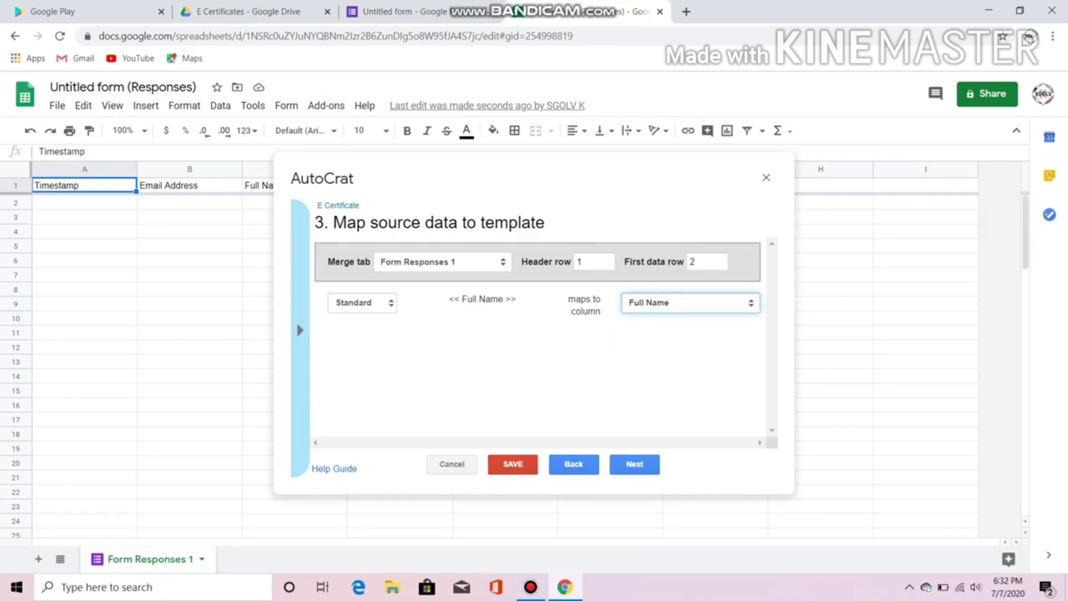
click(634, 465)
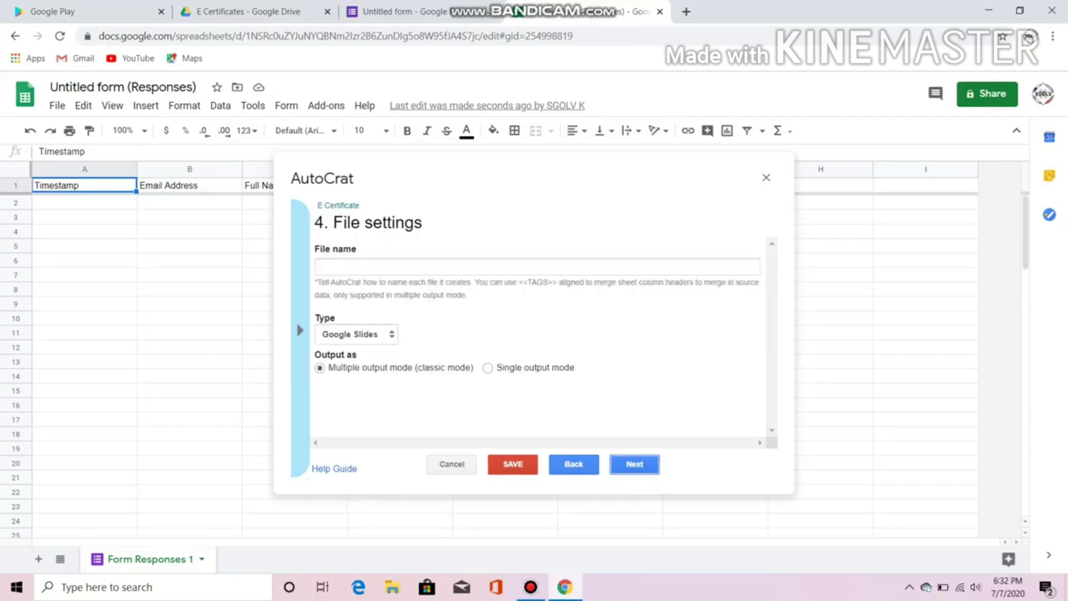
Step: Set the output file name to "E Certificate Webinar" and the file type to PDF, keeping multiple output mode
click(537, 267)
text(E )
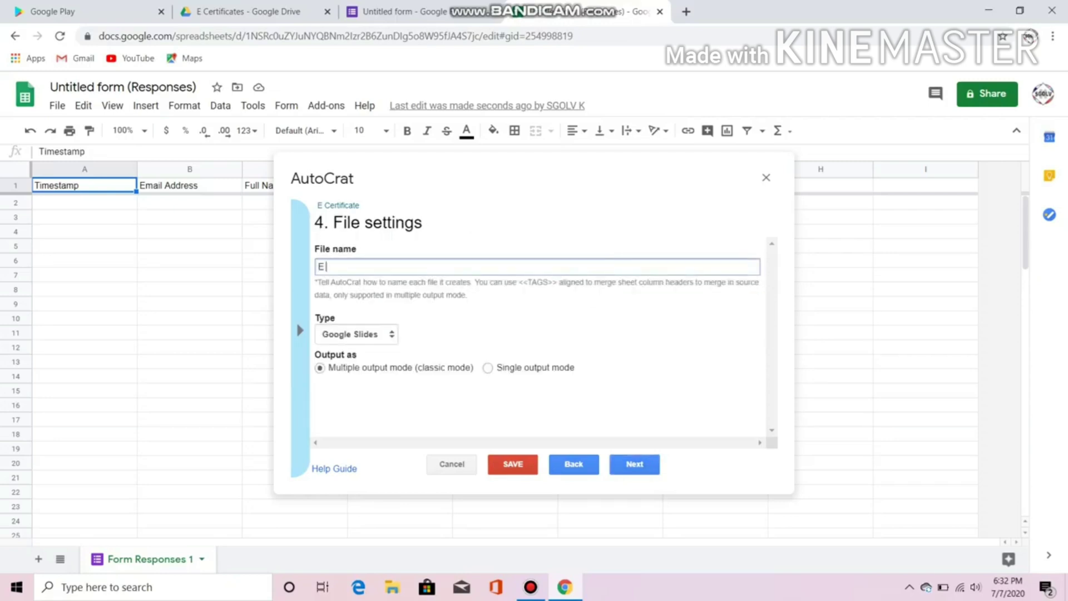
text( Certificate Webinar)
click(356, 333)
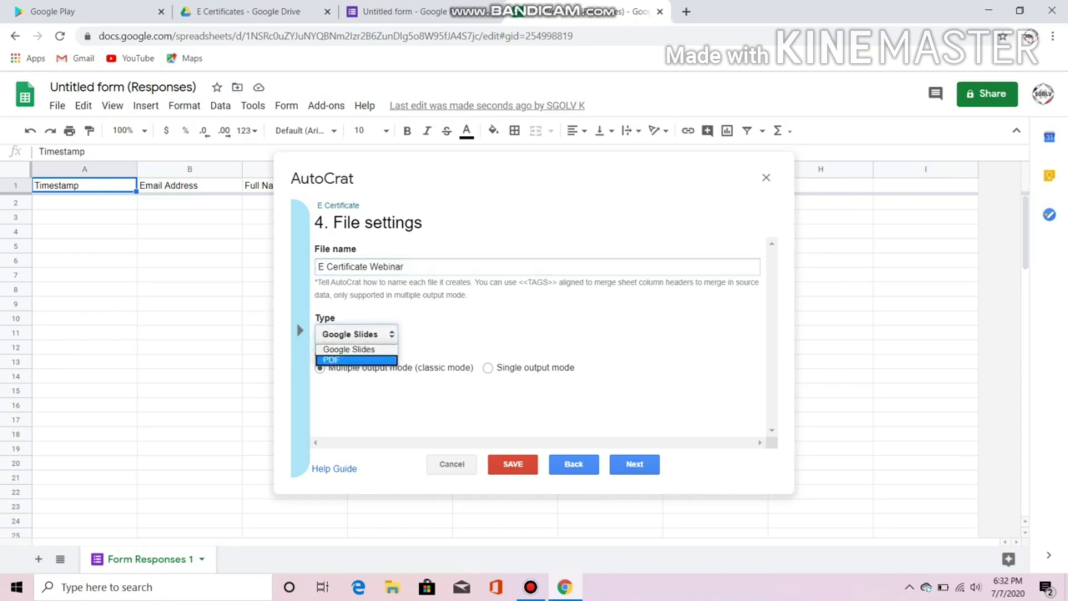
click(357, 360)
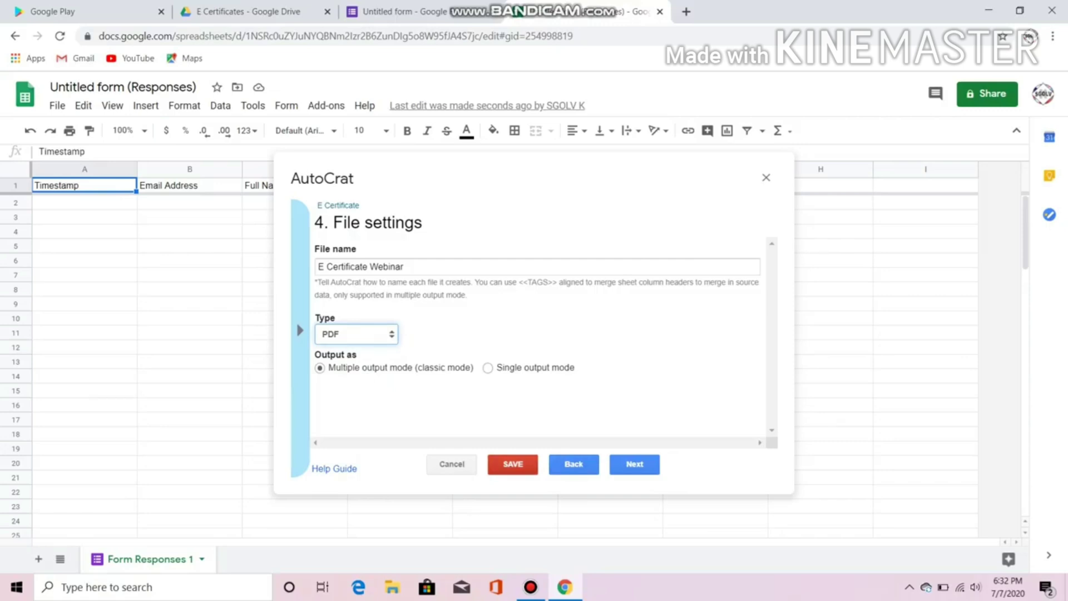
click(634, 464)
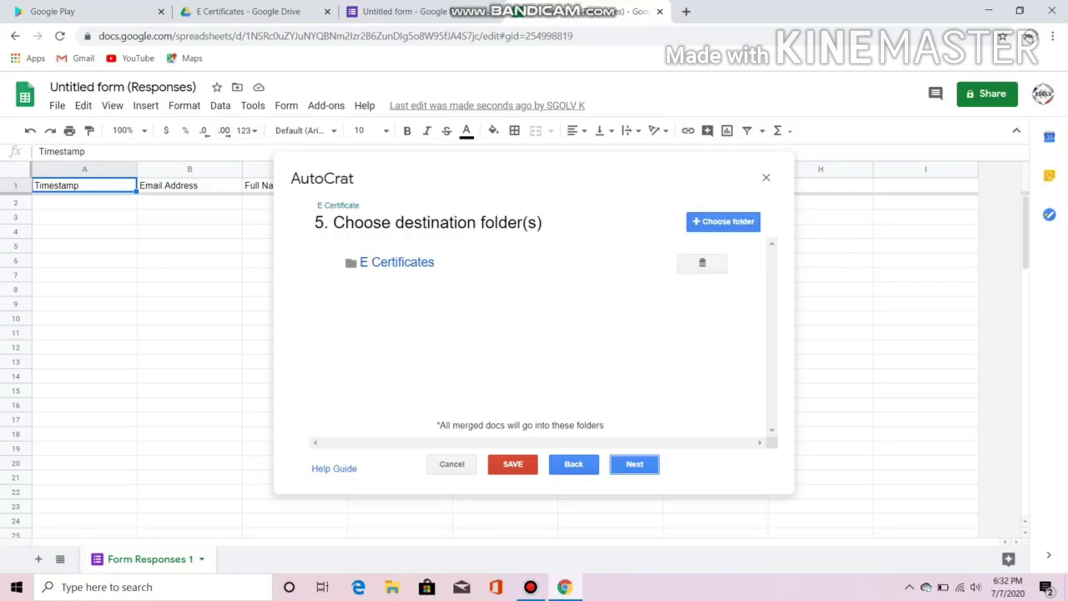
click(531, 587)
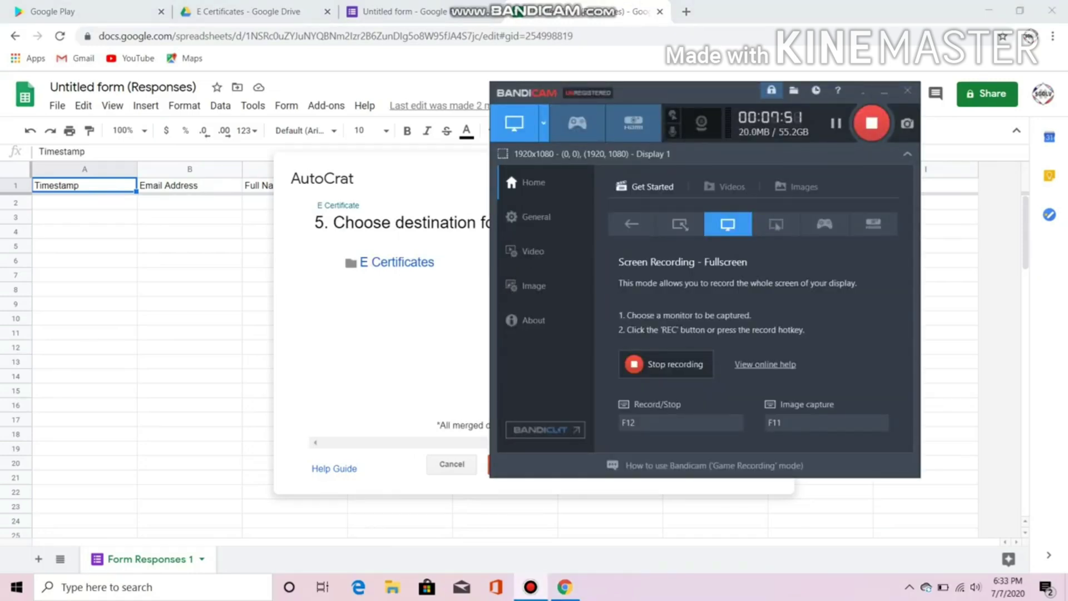
click(531, 587)
click(189, 304)
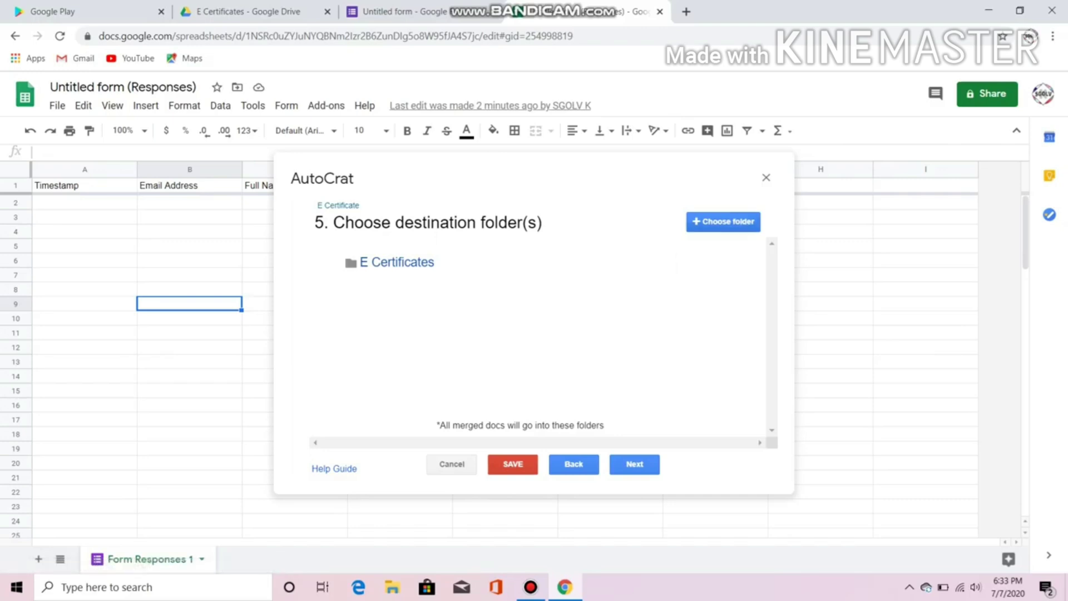
Step: Accept E Certificates as the destination folder and continue to the job triggers without a dynamic folder reference or merge condition
click(635, 464)
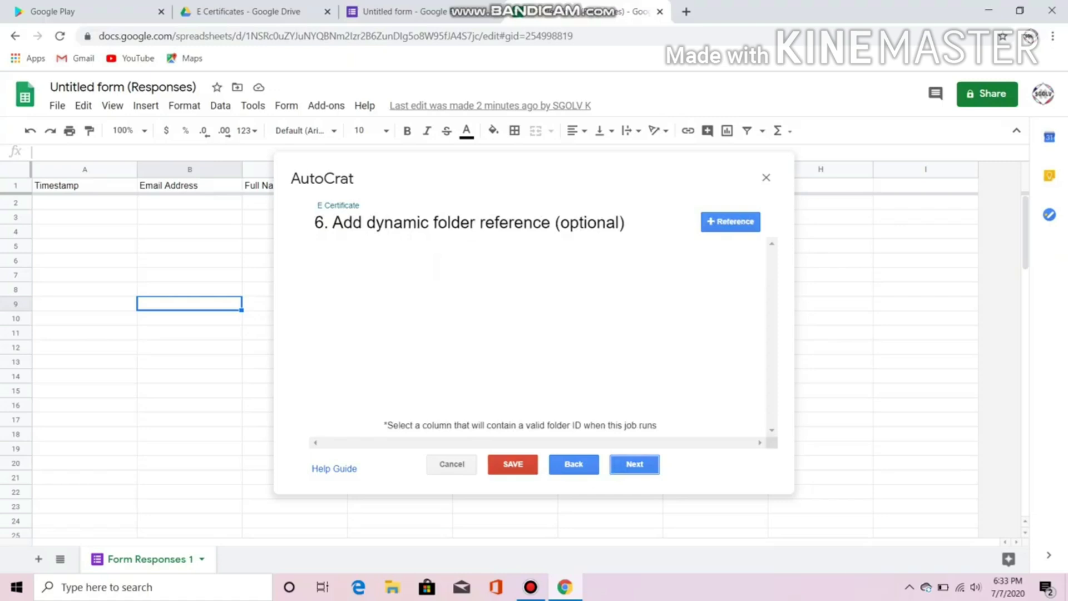
click(635, 464)
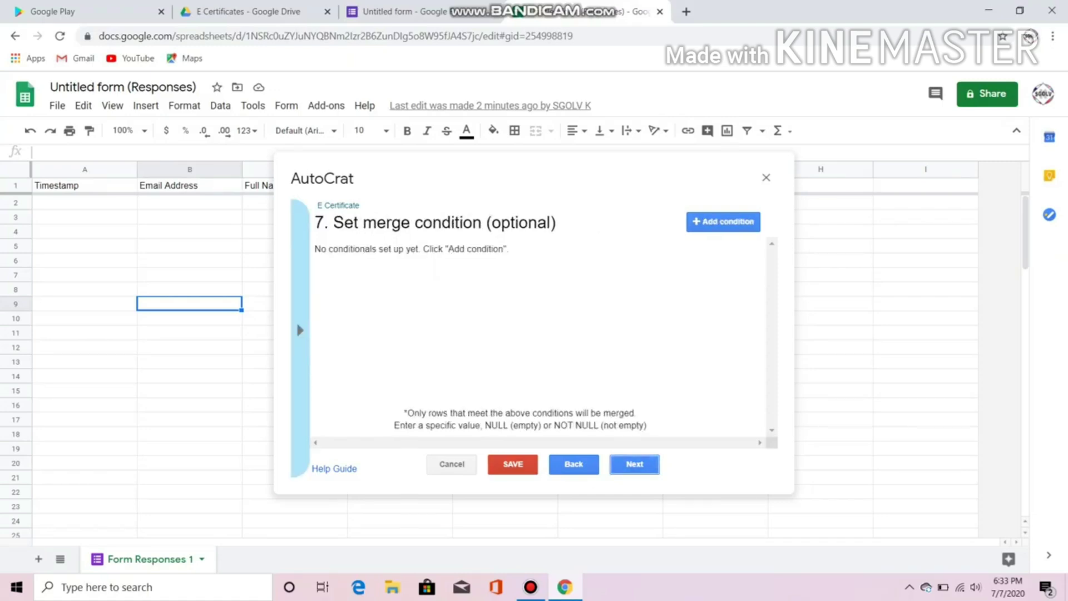
key(Return)
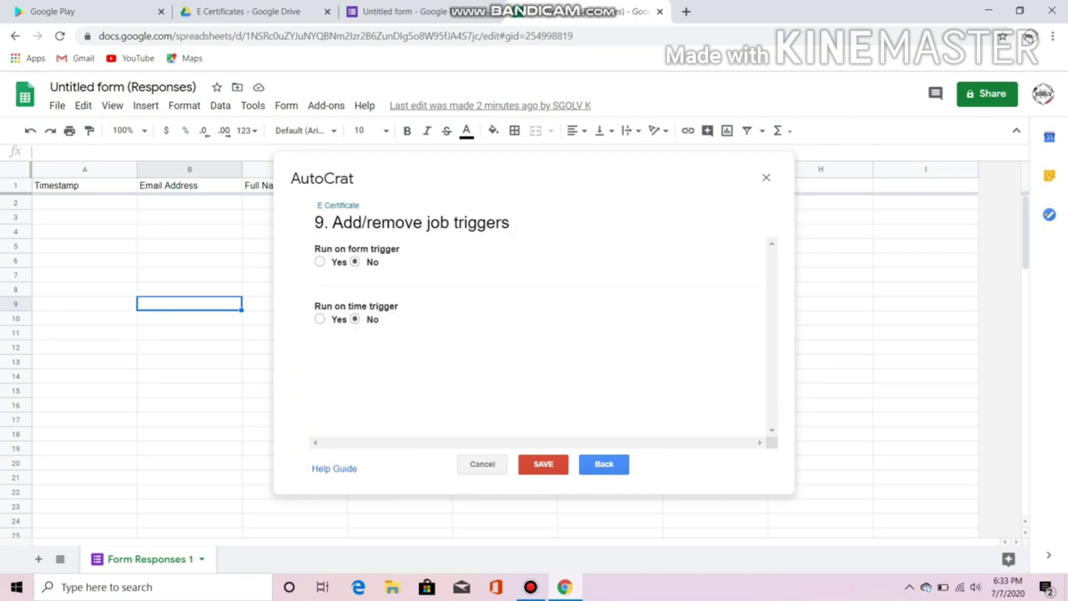
Step: Enable the run-on-form trigger for the merge job, confirming trigger activation for the project, and save the job
click(320, 261)
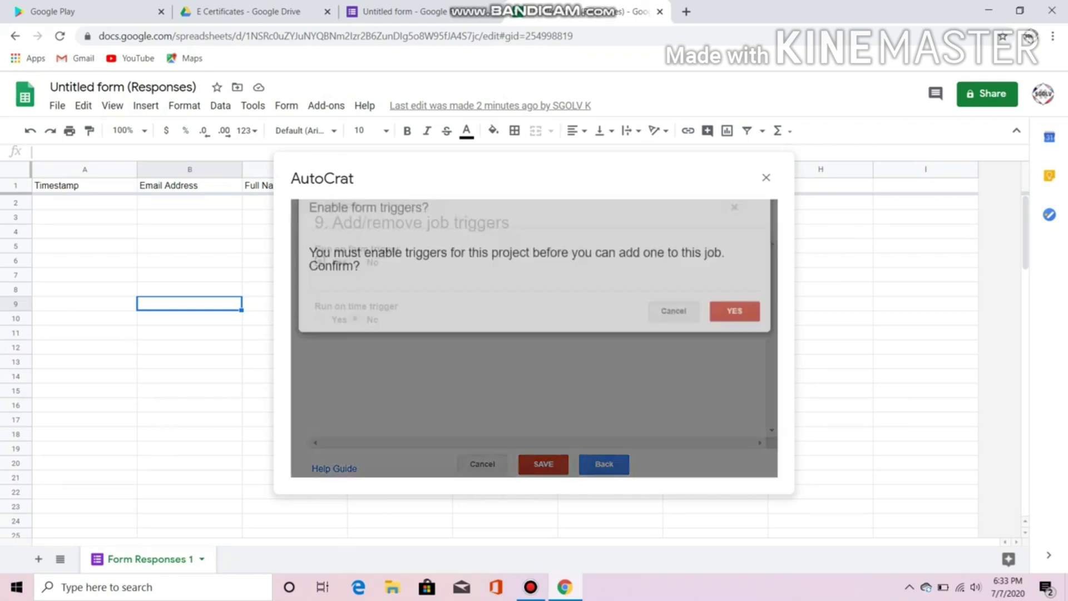
key(Return)
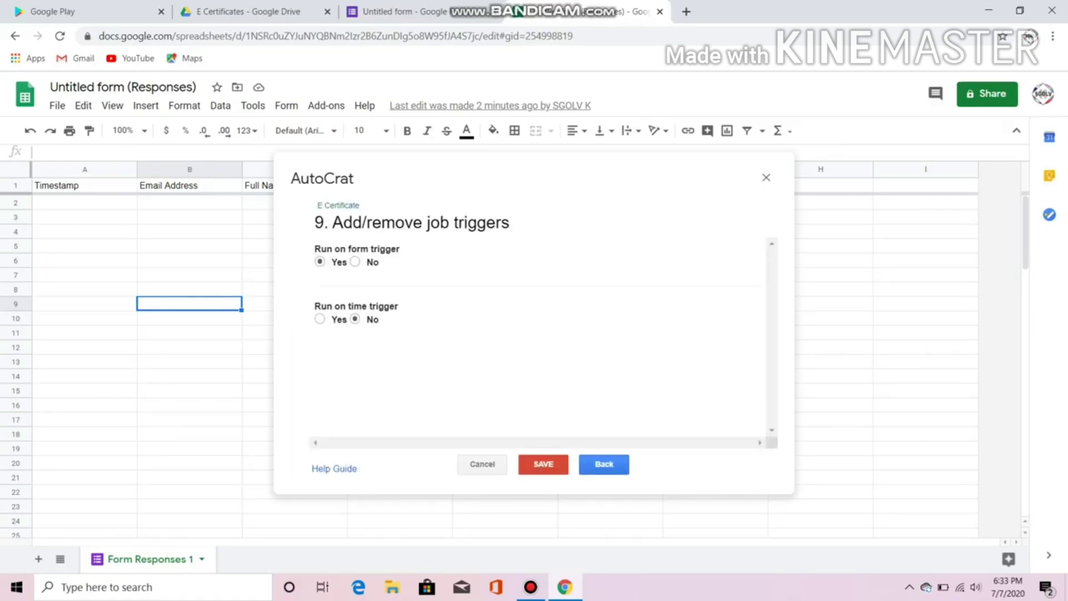
click(543, 464)
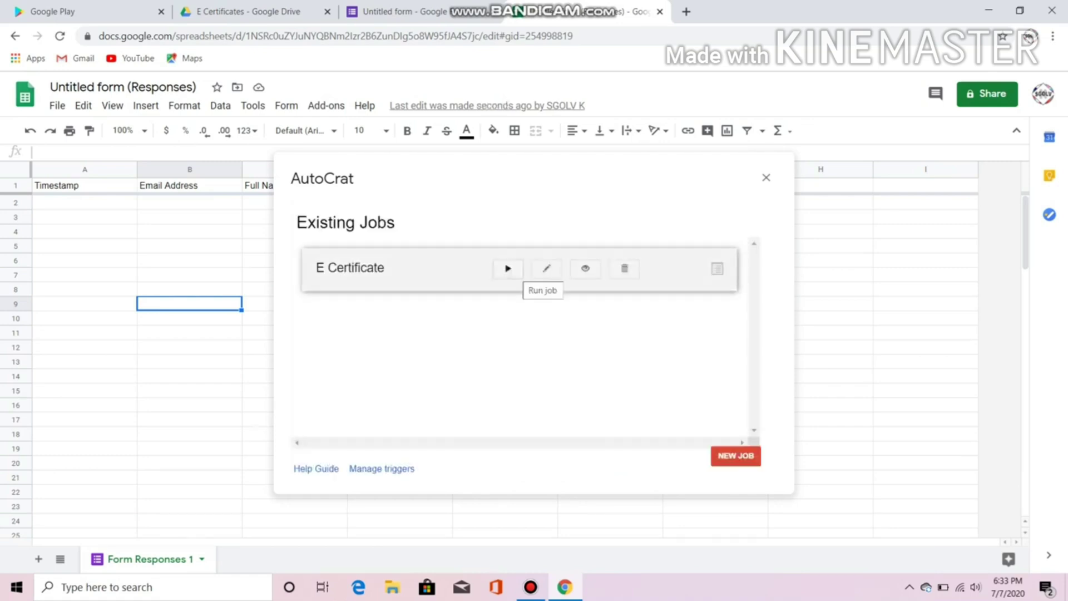
Step: Run the E Certificate merge job and close the Autocrat dialog
click(508, 268)
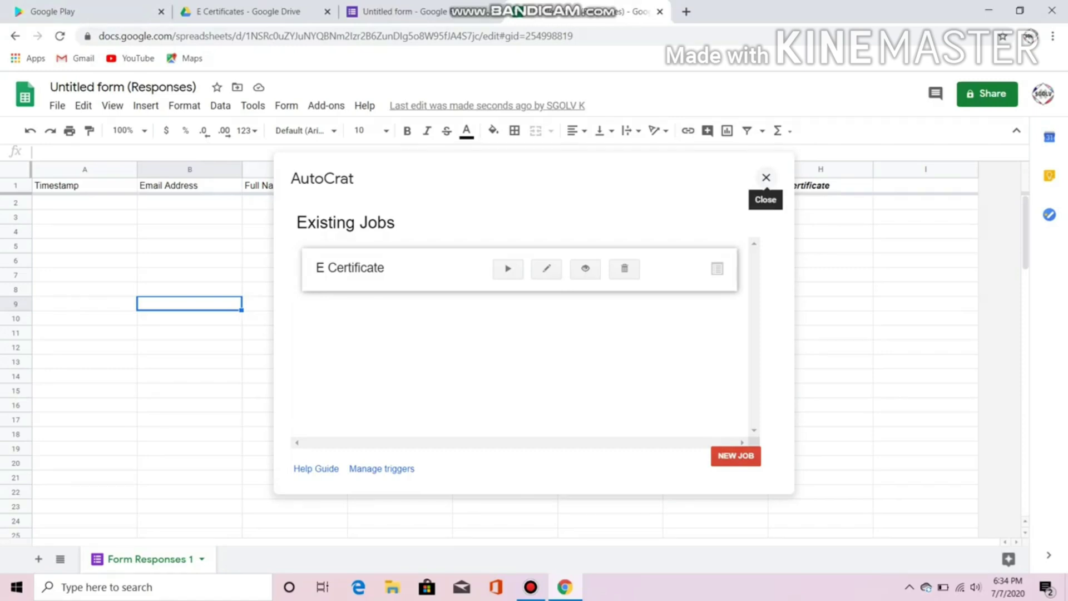
click(766, 177)
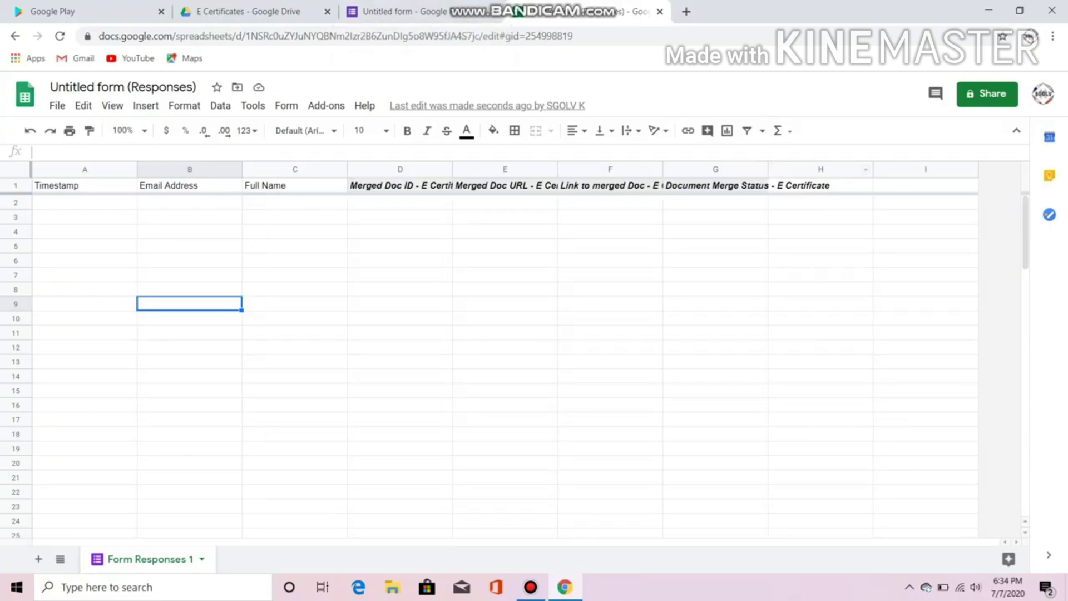
Step: Preview the E Certificate form from its questions view and begin filling in the email address
click(399, 11)
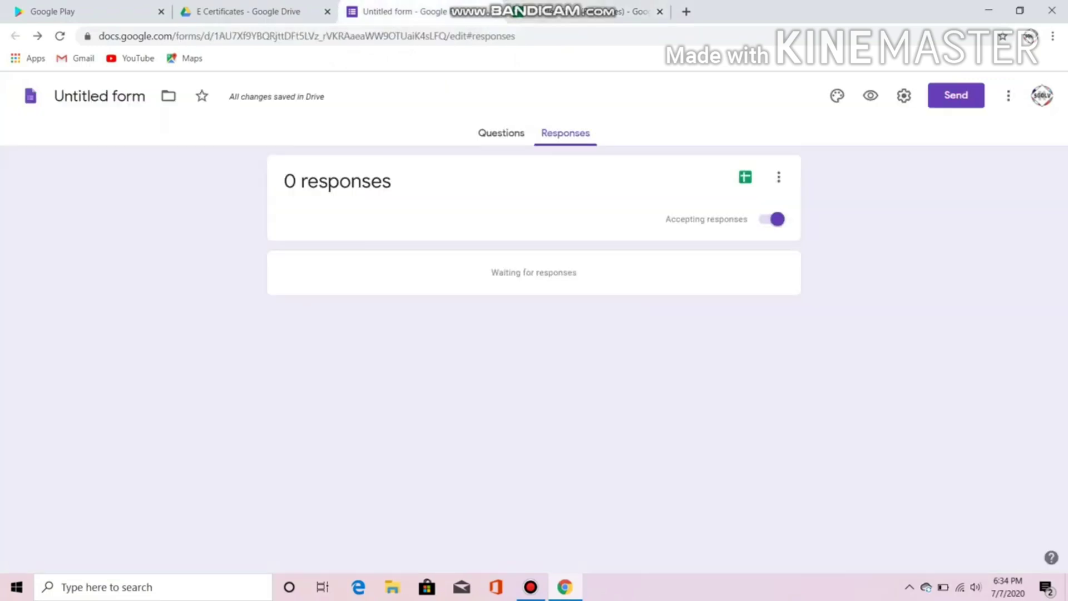
click(501, 133)
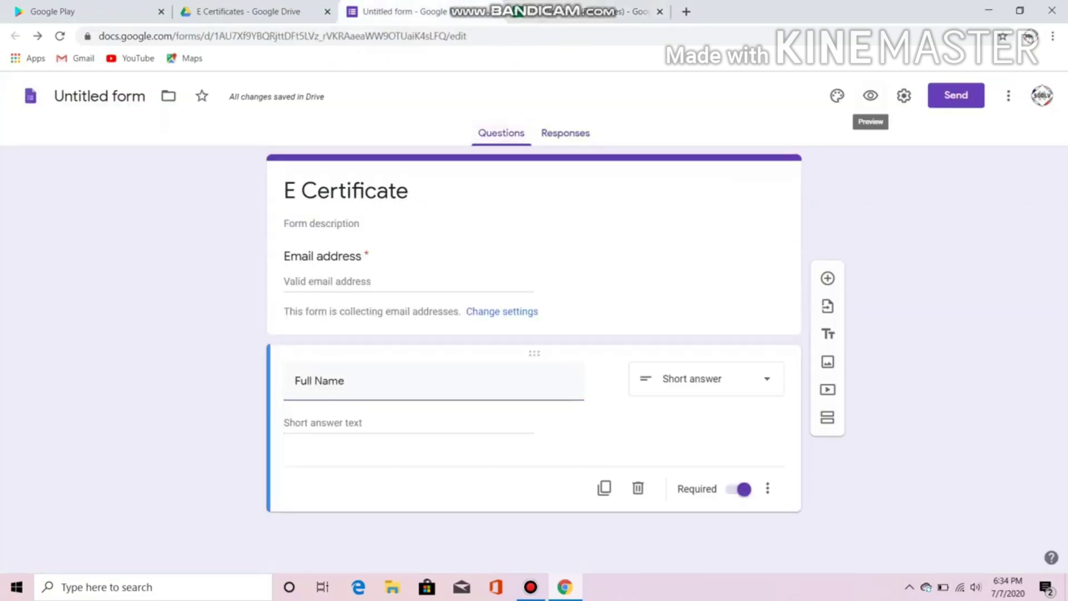
click(871, 95)
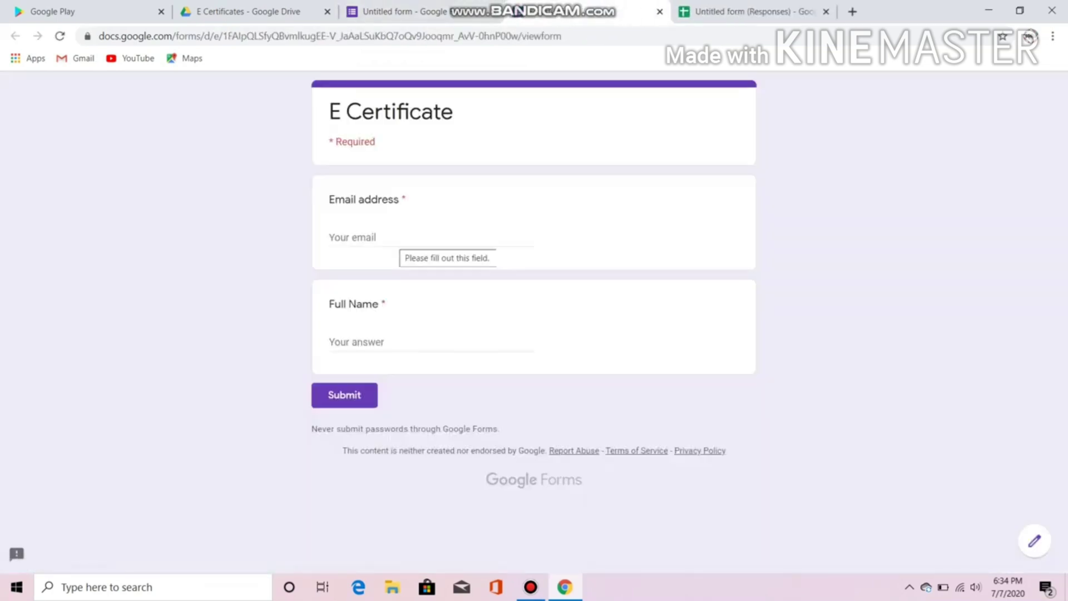
click(399, 238)
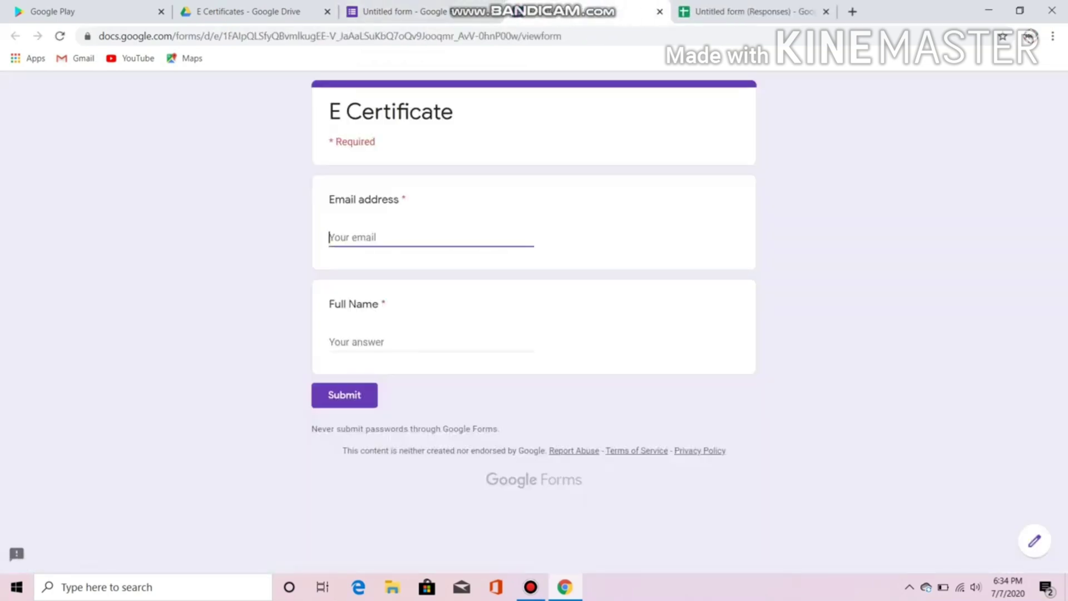